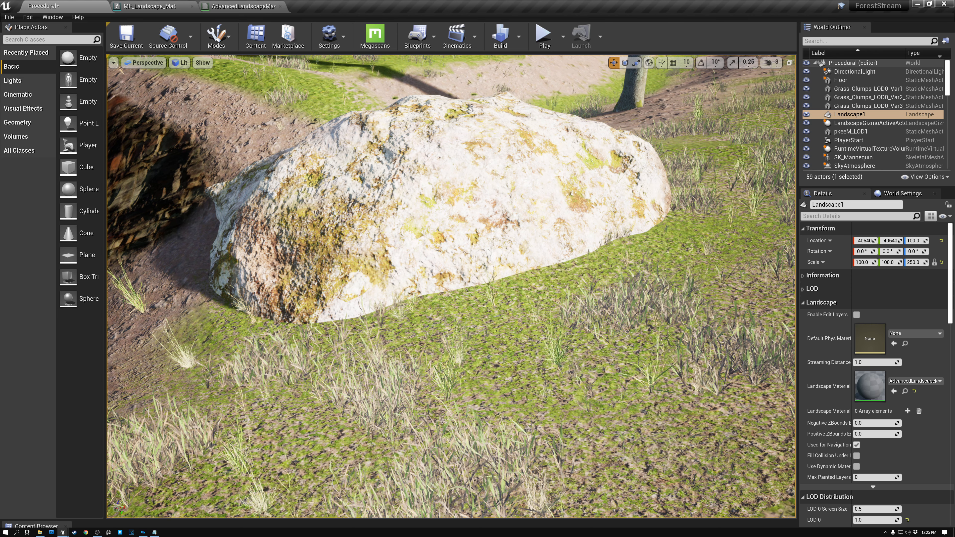
# Reposition the large granite rock by raising it slightly and shifting it onto the bare dirt edge of the bank.
pyautogui.moveTo(484, 269); pyautogui.dragTo(339, 240, button='right')
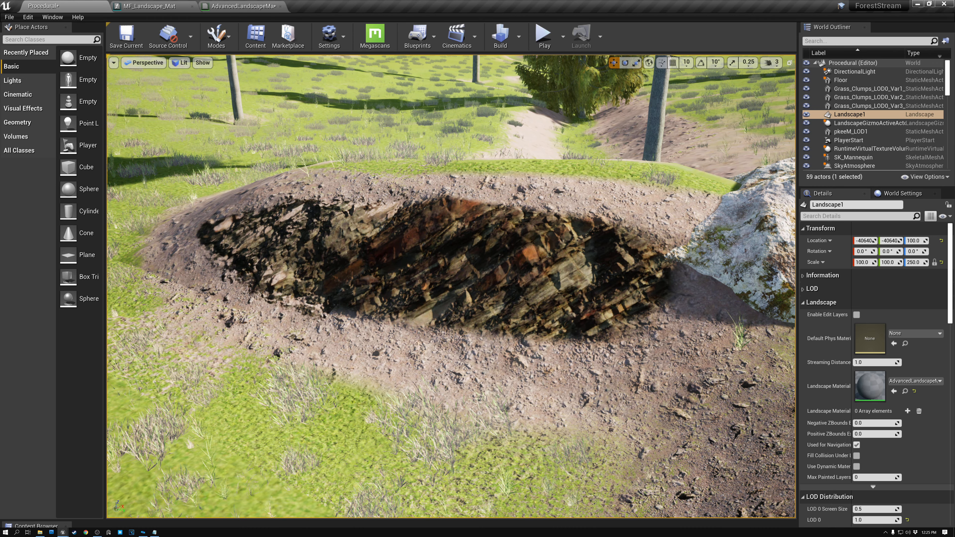
pyautogui.moveTo(529, 324); pyautogui.dragTo(572, 320, button='right')
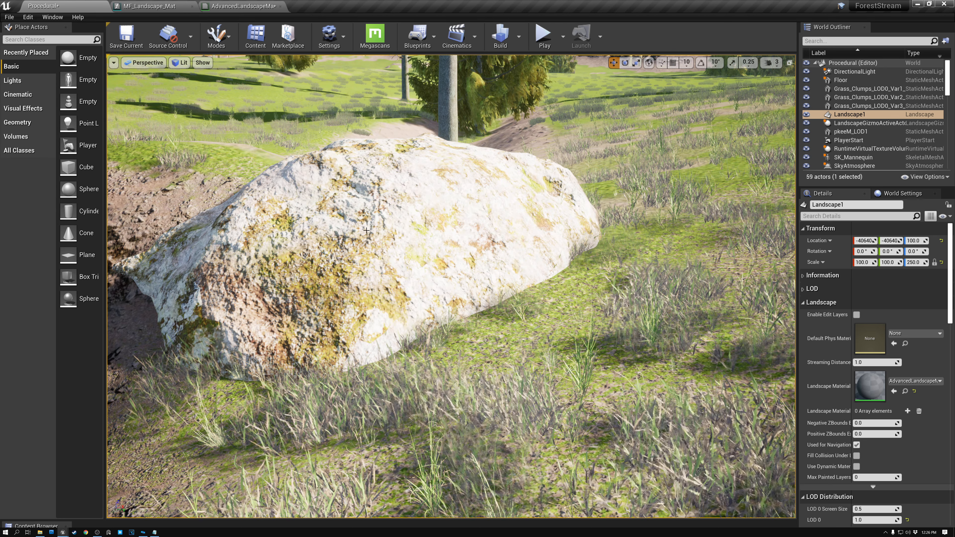
pyautogui.click(376, 244)
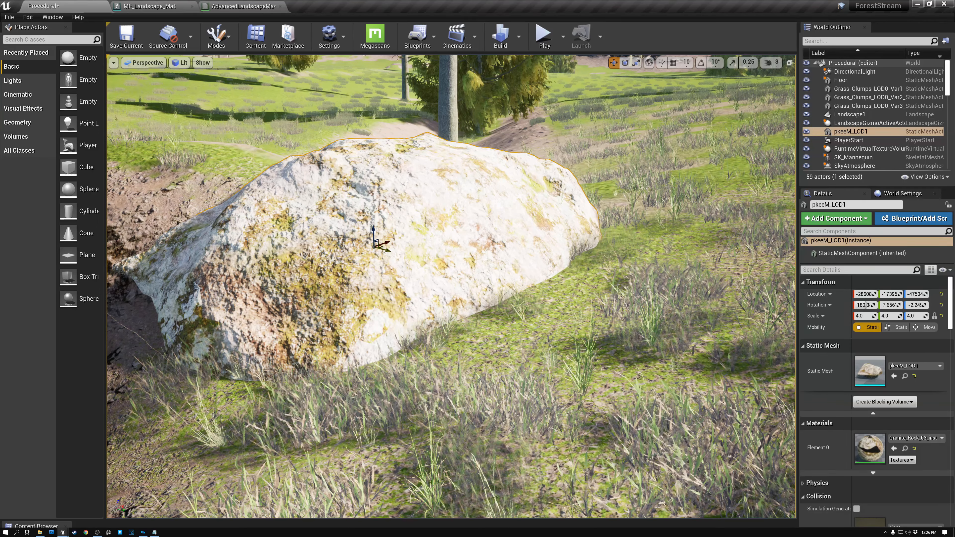
pyautogui.moveTo(387, 250); pyautogui.dragTo(377, 247)
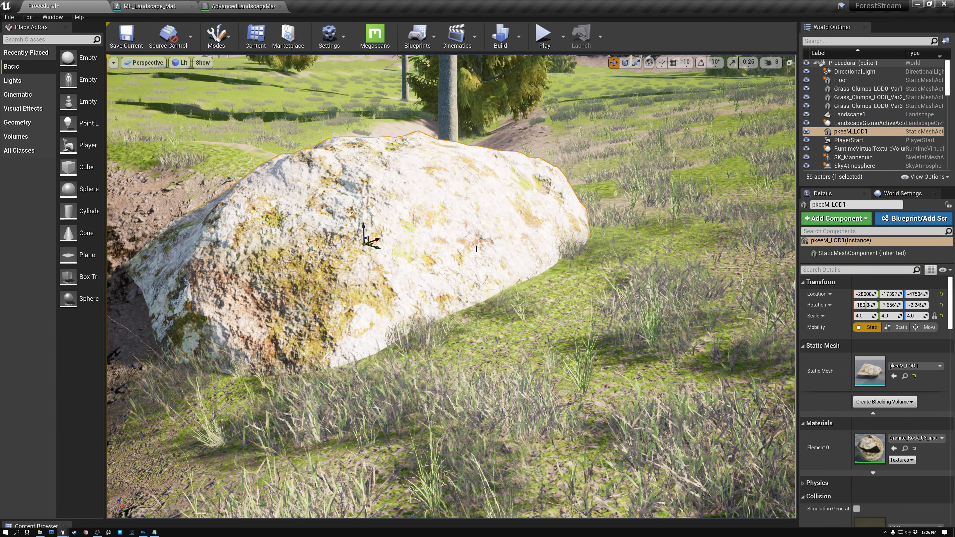
pyautogui.press('f')
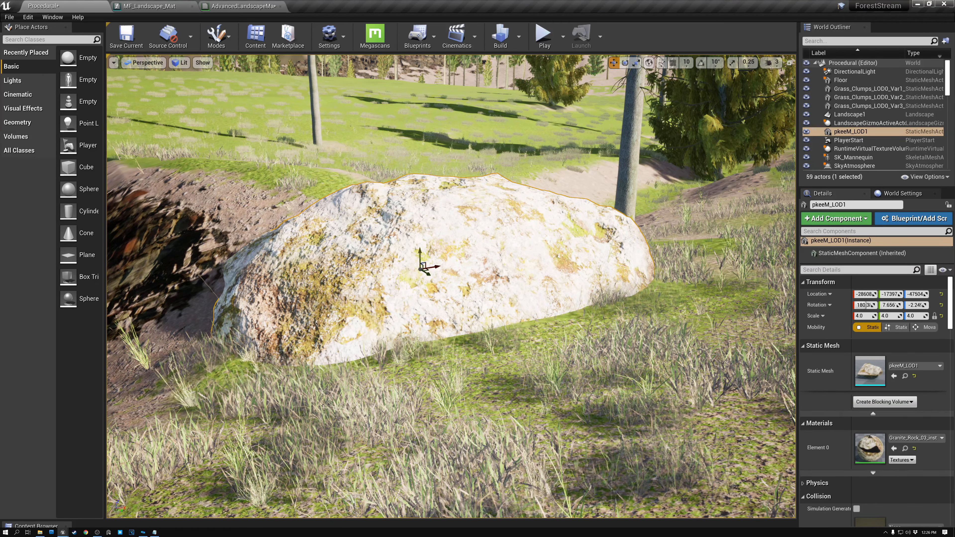
pyautogui.moveTo(428, 272); pyautogui.dragTo(428, 259)
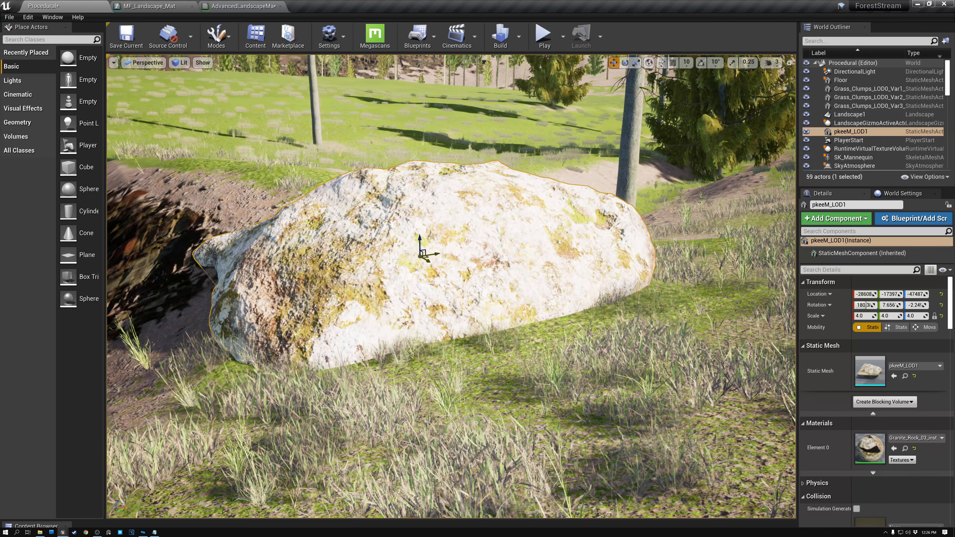
pyautogui.moveTo(433, 254); pyautogui.dragTo(407, 231)
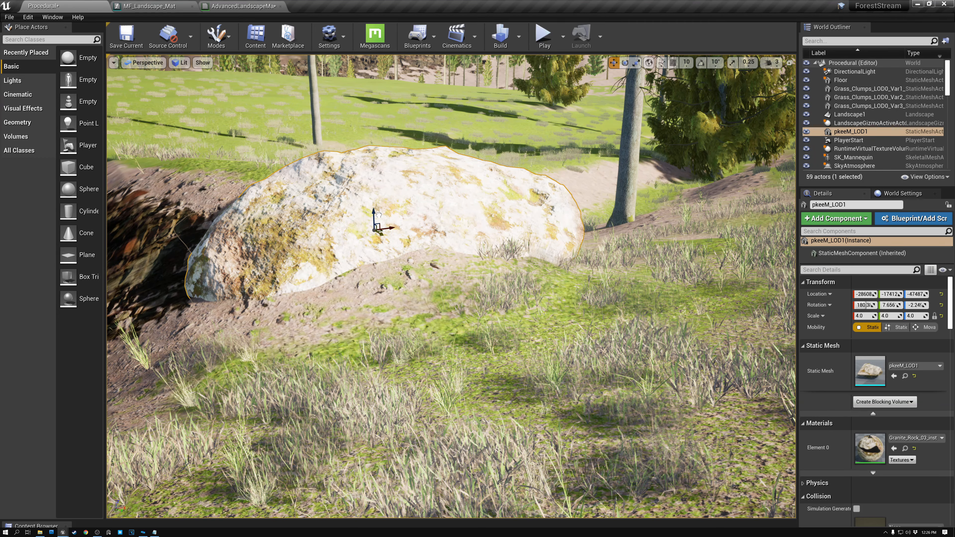
pyautogui.press('f')
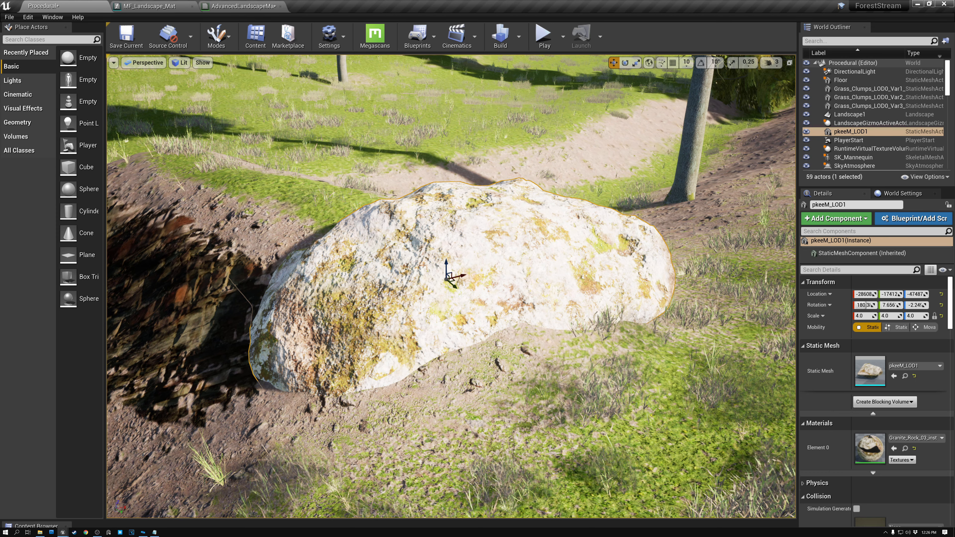
# Add a second, empty element to the landscape's list of runtime virtual textures it renders to.
pyautogui.click(408, 425)
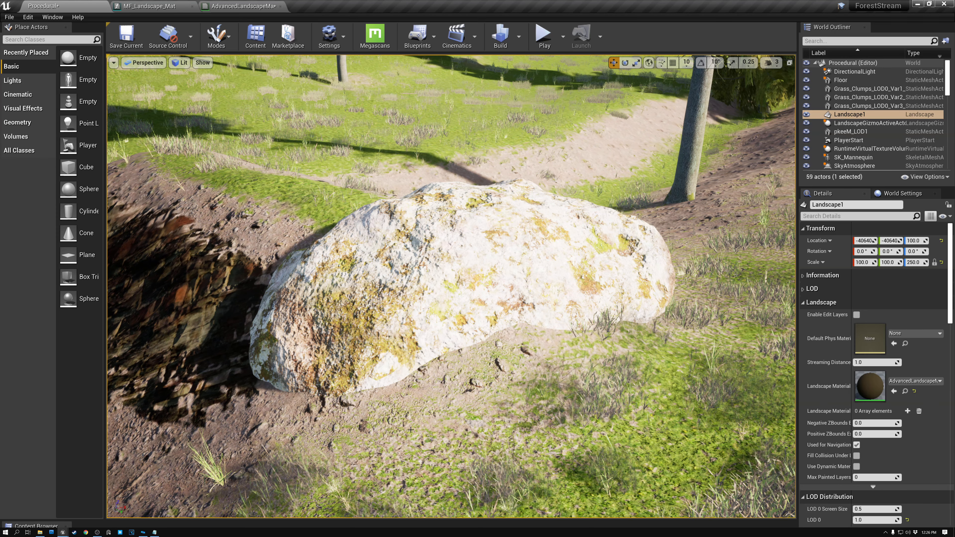
pyautogui.scroll(-5, 899, 308)
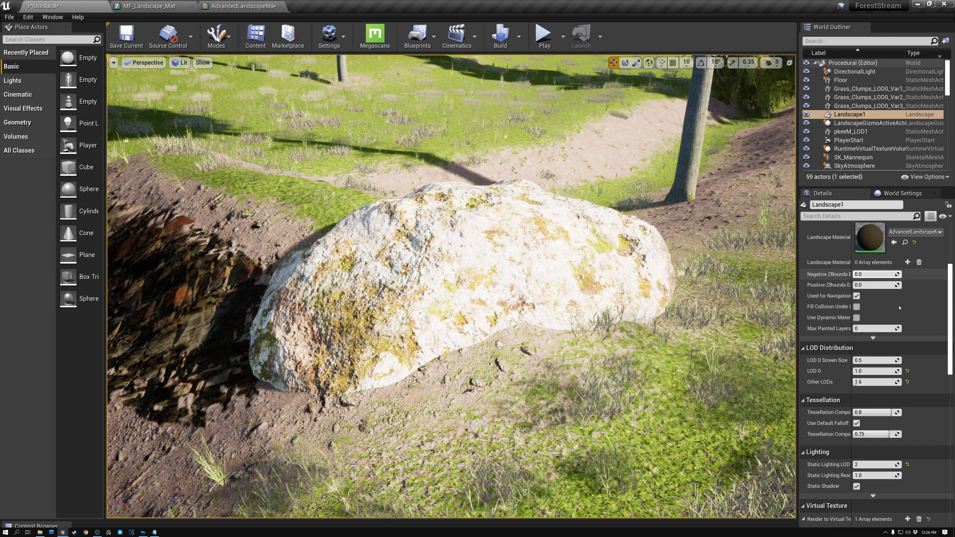
pyautogui.scroll(-6, 899, 308)
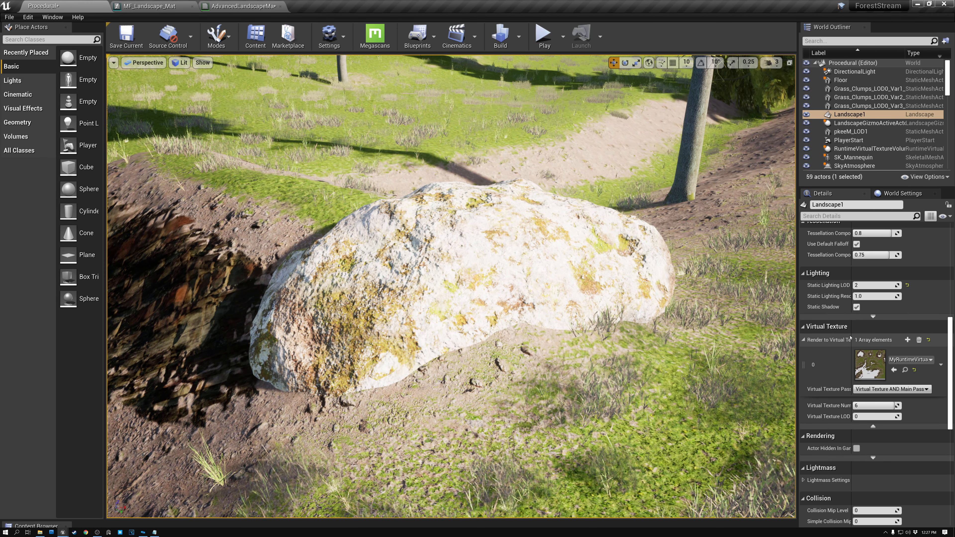
pyautogui.moveTo(853, 327); pyautogui.dragTo(873, 327)
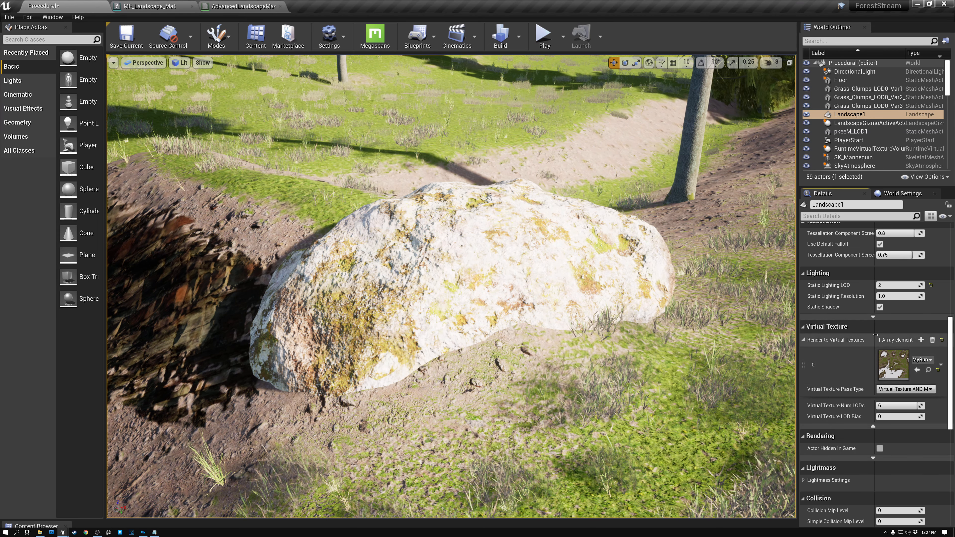
pyautogui.moveTo(875, 327); pyautogui.dragTo(838, 327)
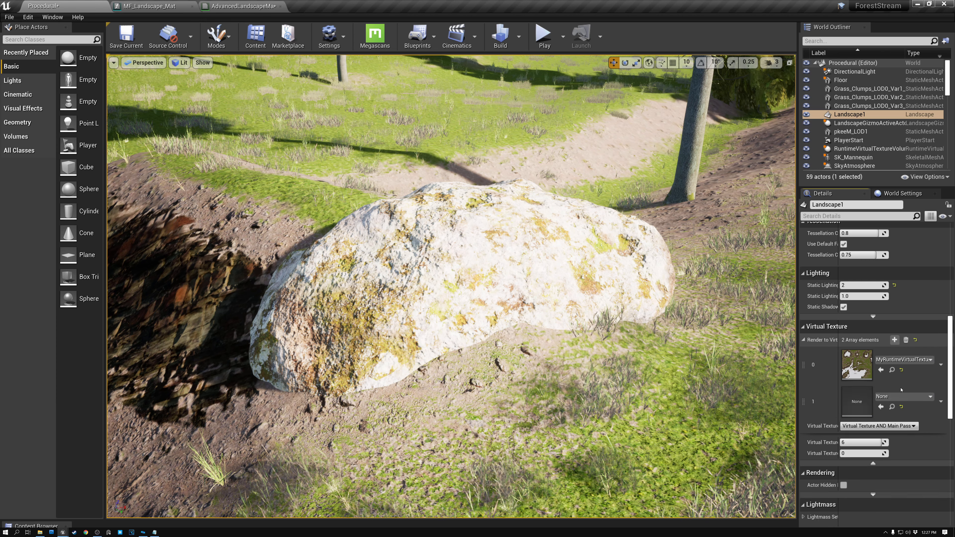
pyautogui.click(929, 396)
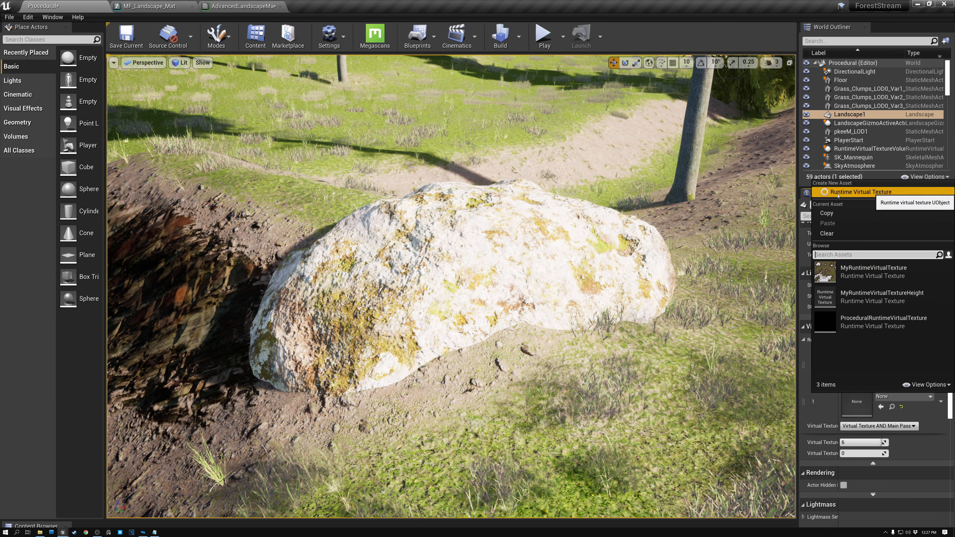
pyautogui.click(878, 192)
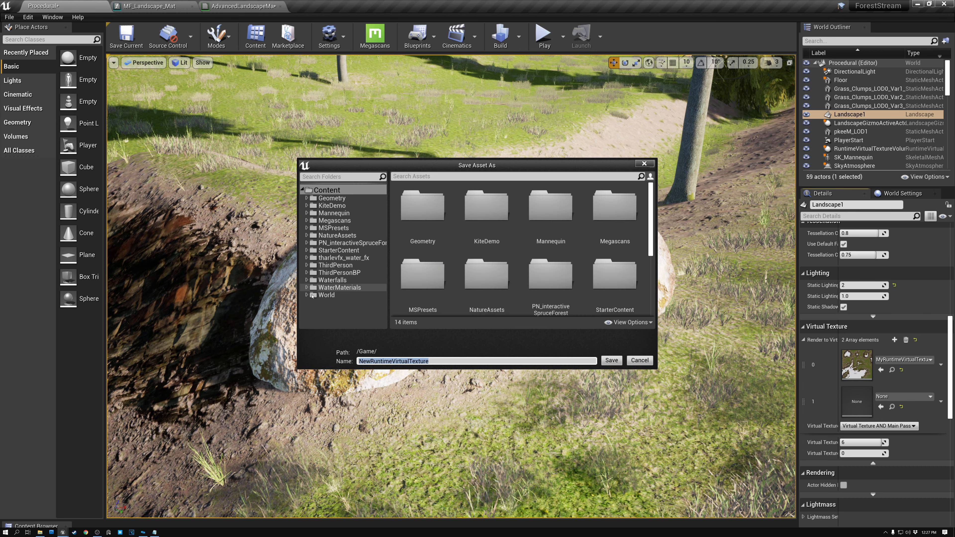
pyautogui.click(310, 295)
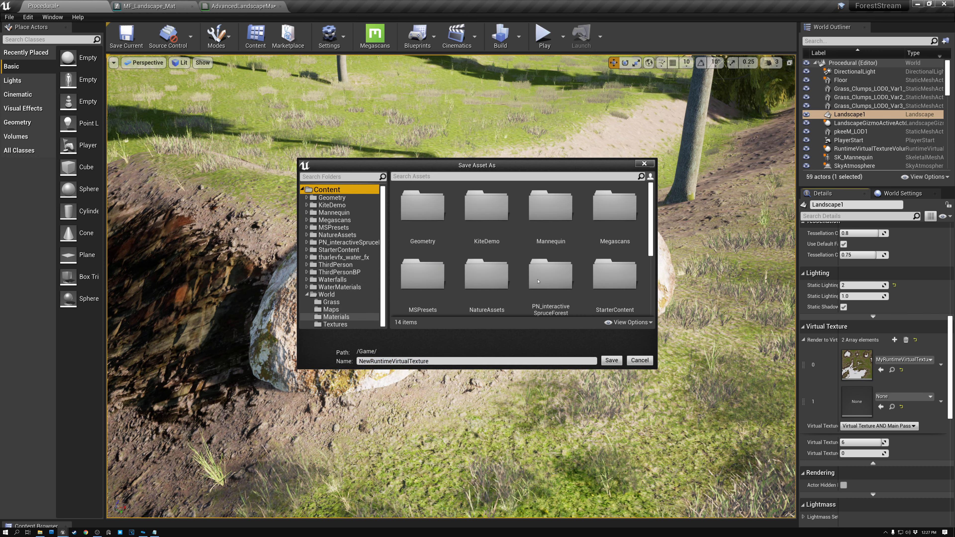
pyautogui.click(335, 324)
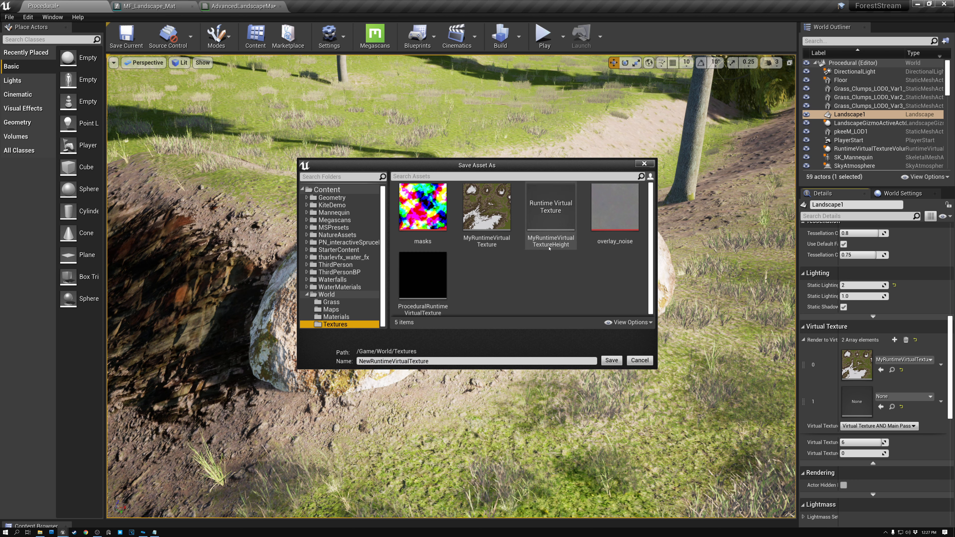
pyautogui.click(639, 360)
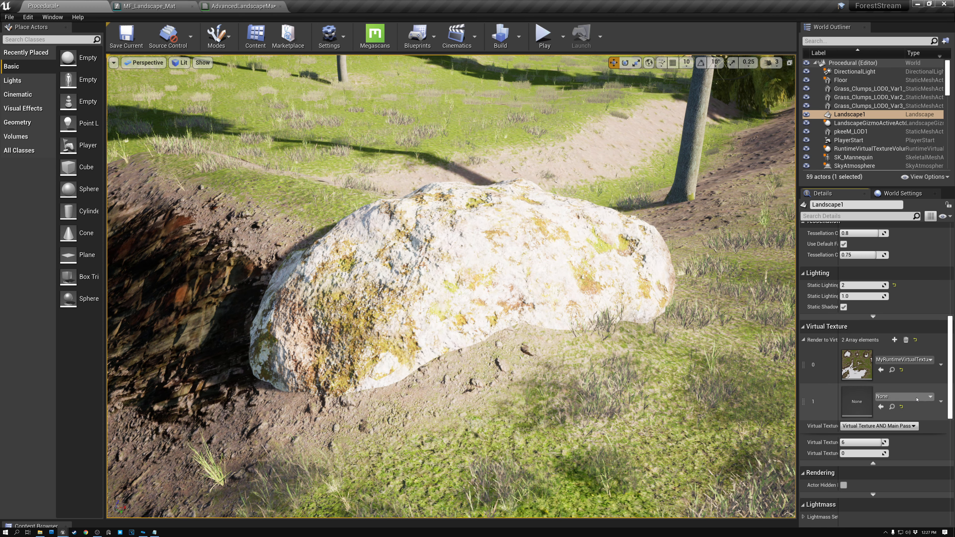
# Assign MyRuntimeVirtualTextureHeight to the landscape's second virtual texture slot and inspect that asset's virtual texture content setting.
pyautogui.click(931, 398)
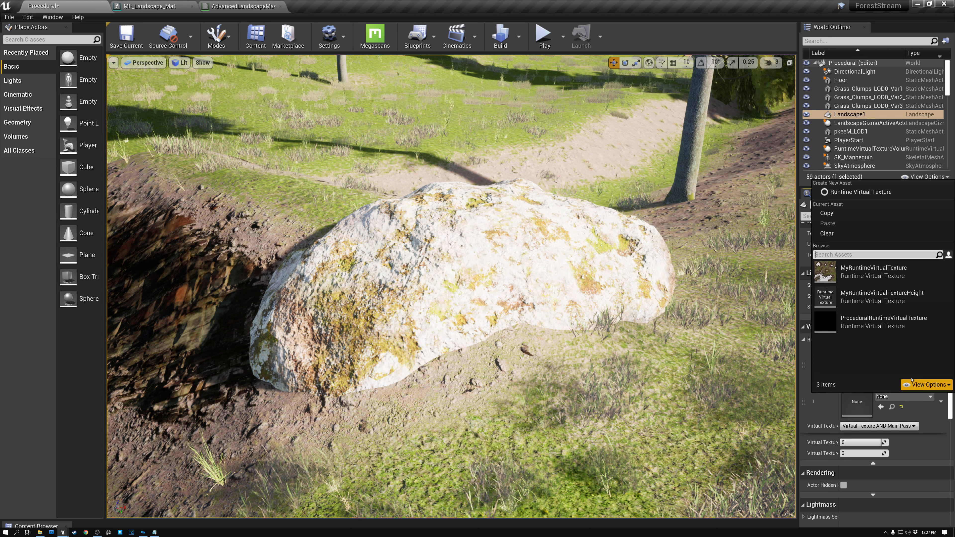
pyautogui.click(873, 300)
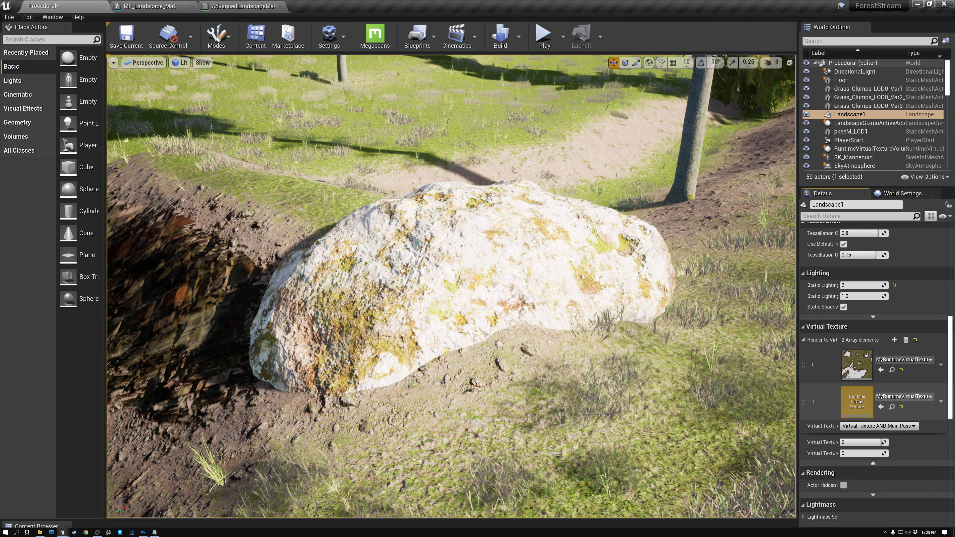
pyautogui.doubleClick(860, 402)
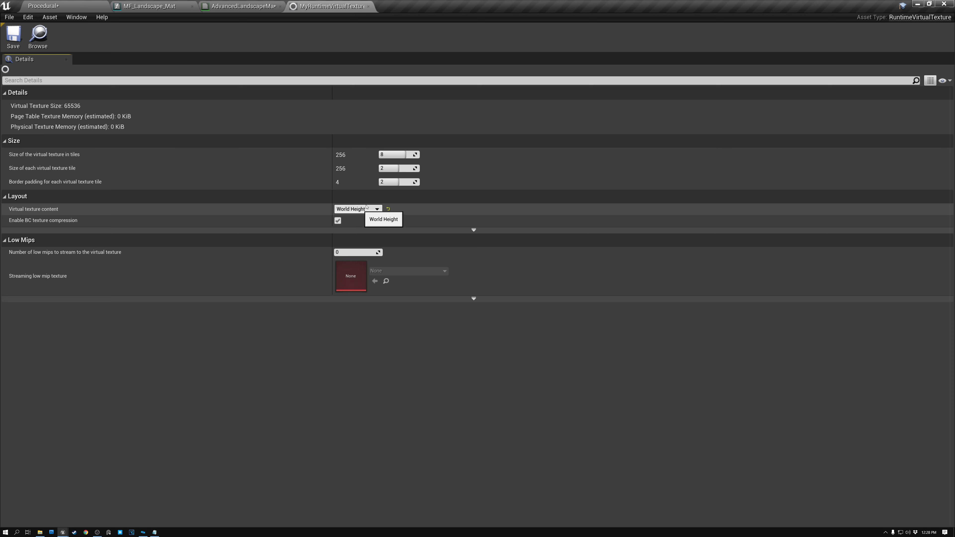
pyautogui.click(81, 6)
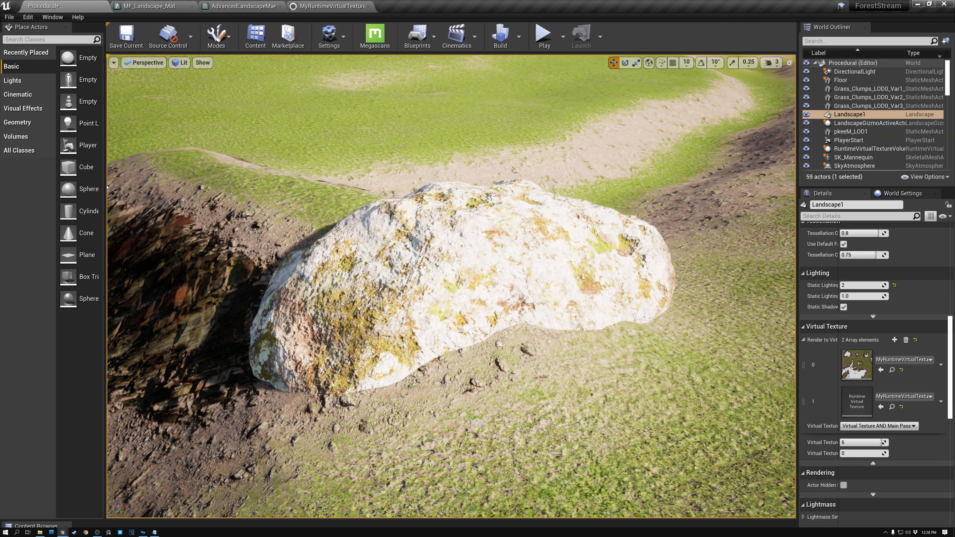
# Place a new Runtime Virtual Texture Volume in the level at the large rock.
pyautogui.moveTo(154, 185); pyautogui.dragTo(203, 177)
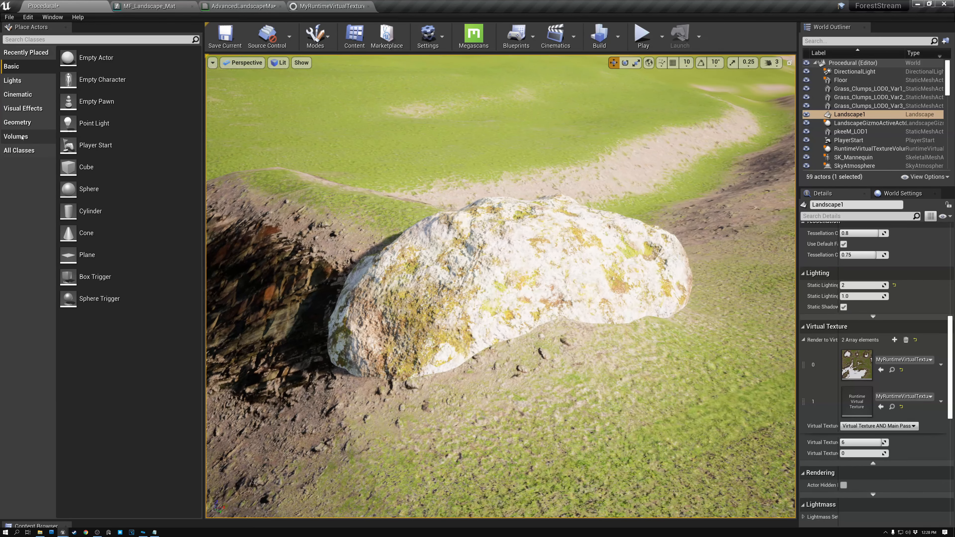
pyautogui.click(15, 137)
pyautogui.scroll(-1, 150, 282)
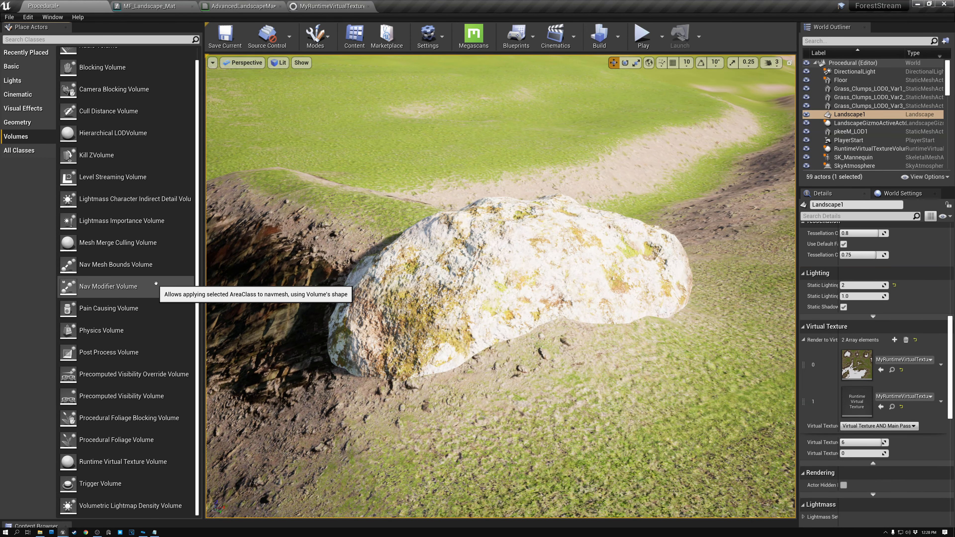
pyautogui.moveTo(100, 462); pyautogui.dragTo(432, 280)
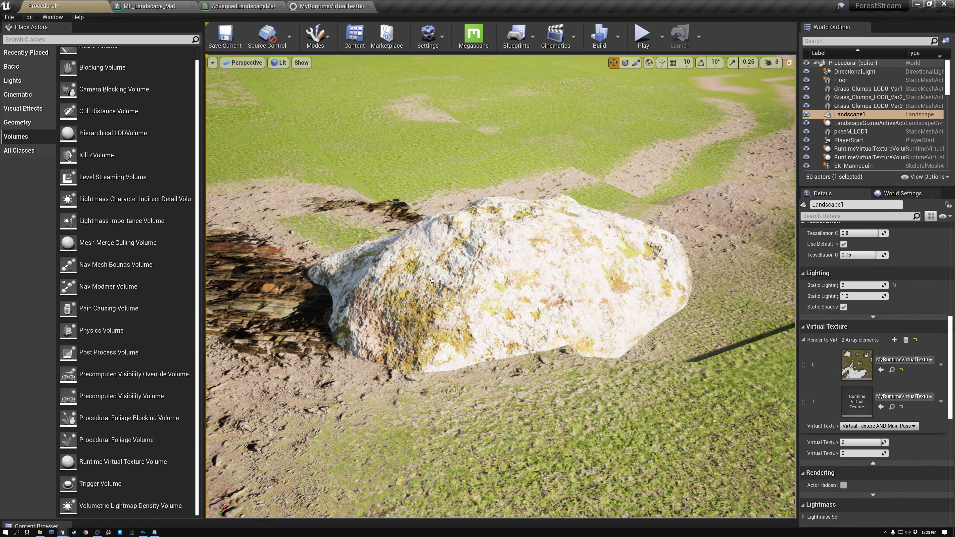
pyautogui.click(471, 275)
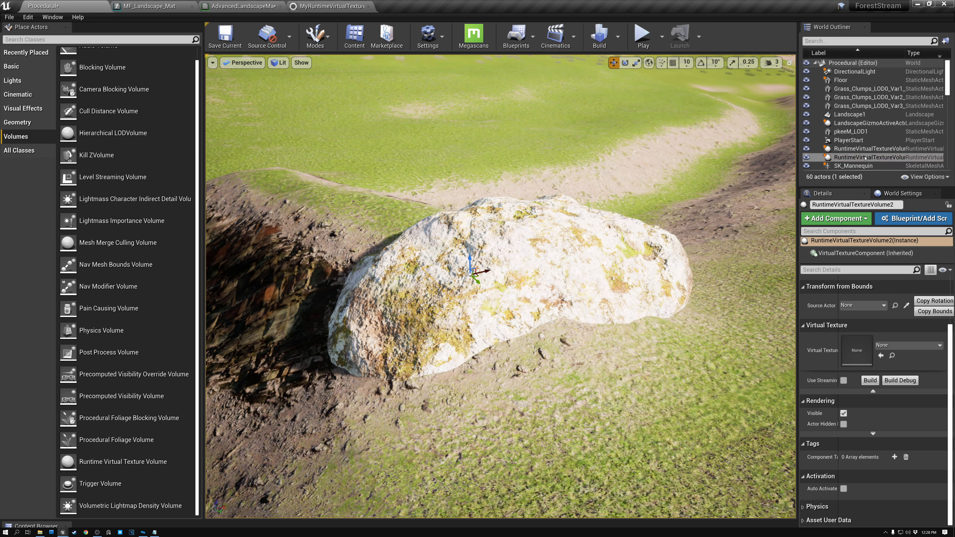
# Set Landscape1 as the source actor of the new virtual texture volume and copy the landscape's bounds to it.
pyautogui.click(865, 158)
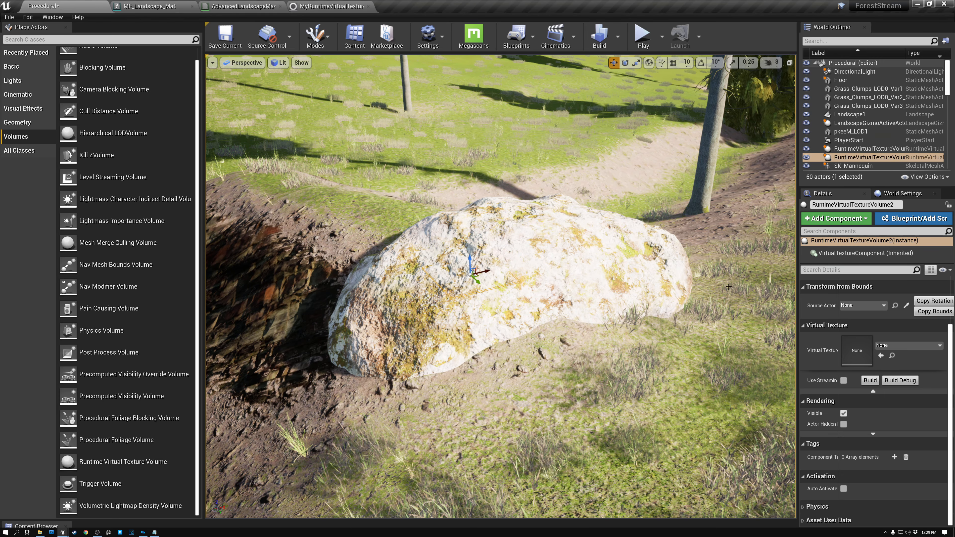
pyautogui.moveTo(798, 290); pyautogui.dragTo(754, 290)
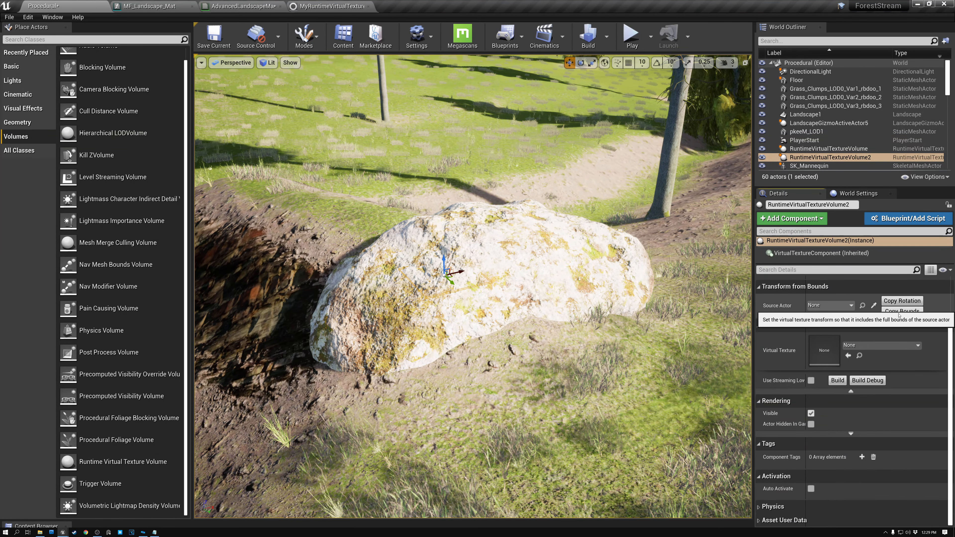
pyautogui.click(852, 306)
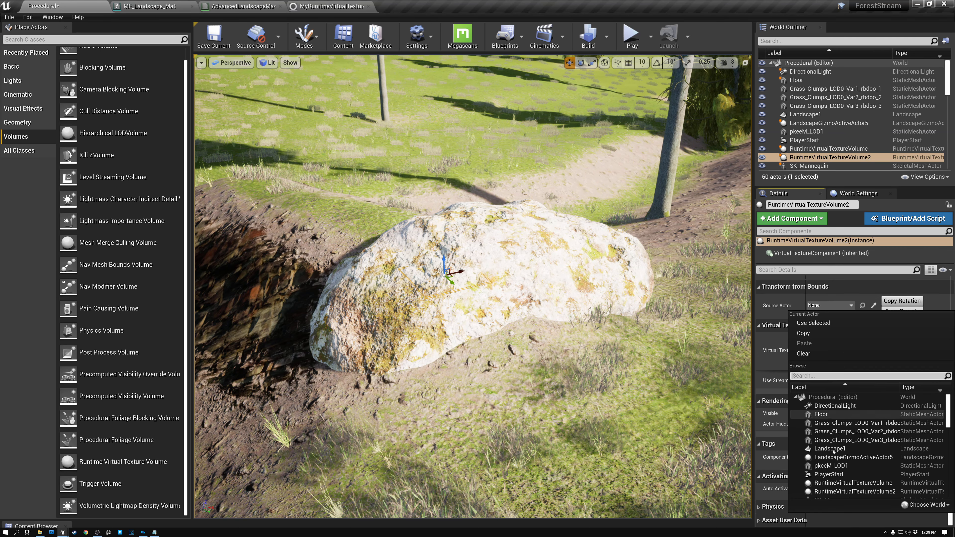
pyautogui.click(834, 449)
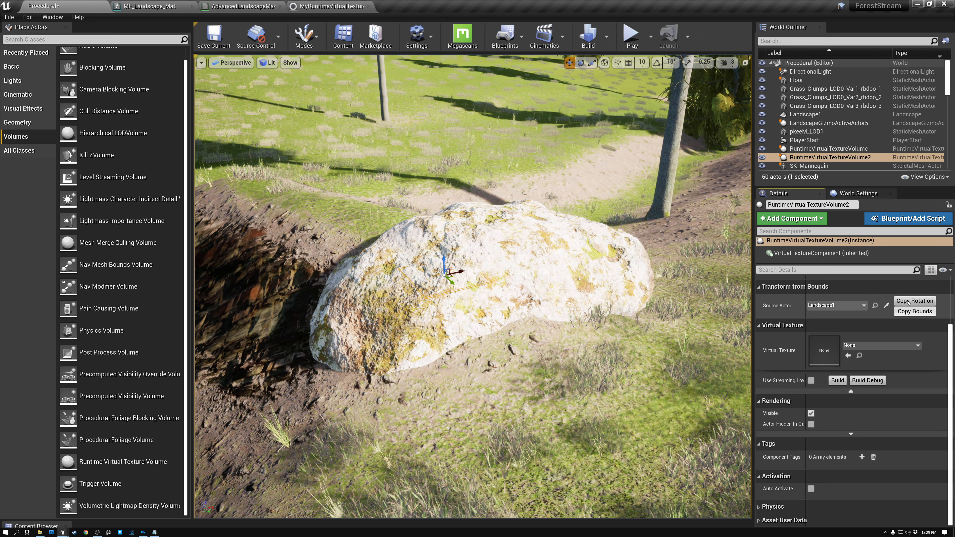
pyautogui.click(914, 312)
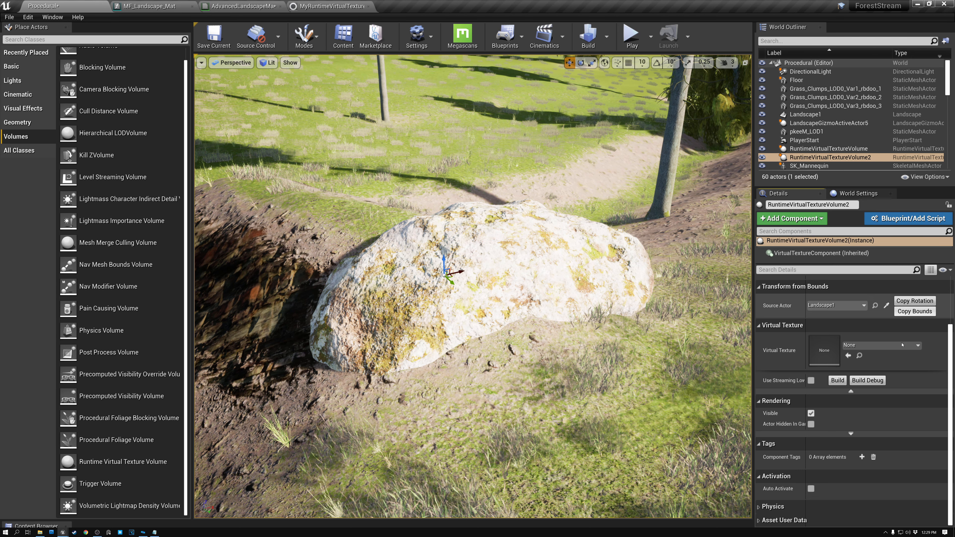
# Assign MyRuntimeVirtualTextureHeight to the new volume and check the virtual textures listed on Landscape1.
pyautogui.click(919, 347)
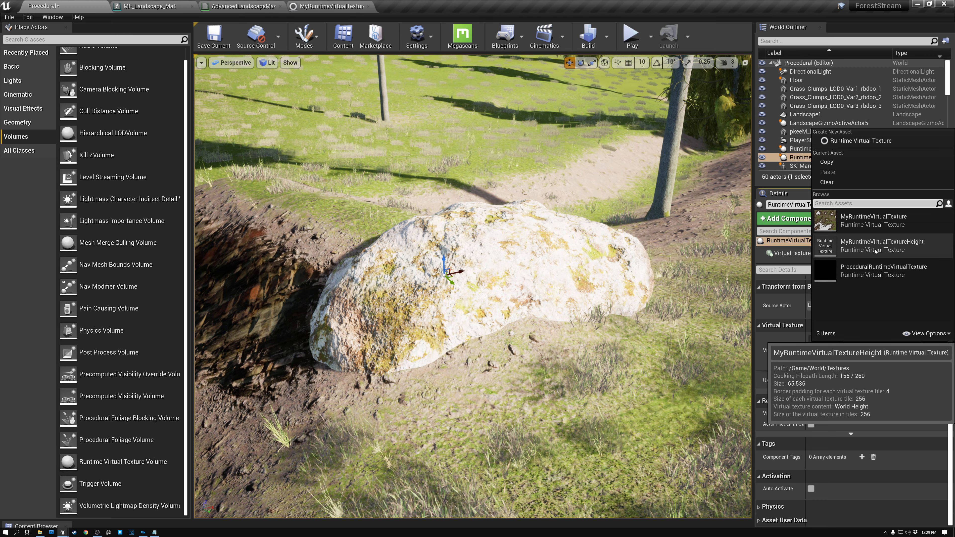
pyautogui.click(875, 248)
pyautogui.click(806, 114)
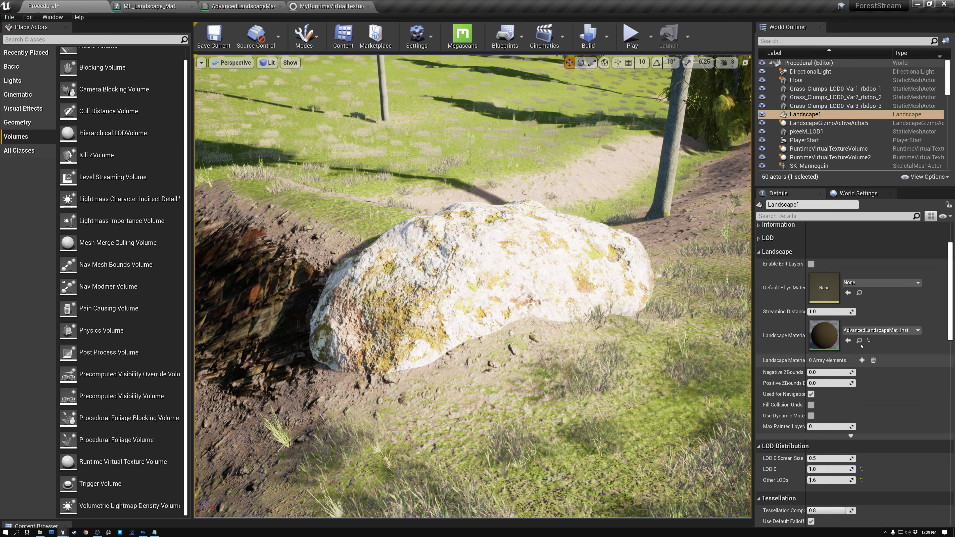
pyautogui.scroll(-5, 862, 346)
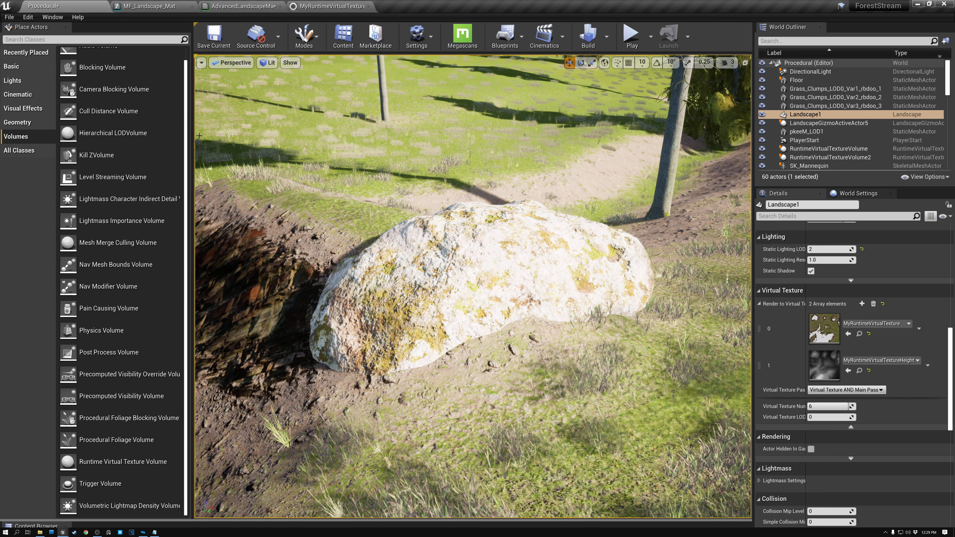
# Hide the actor placement list, make the asset browser taller and select the large rock mesh.
pyautogui.click(68, 27)
pyautogui.moveTo(230, 521); pyautogui.dragTo(248, 388)
pyautogui.click(276, 223)
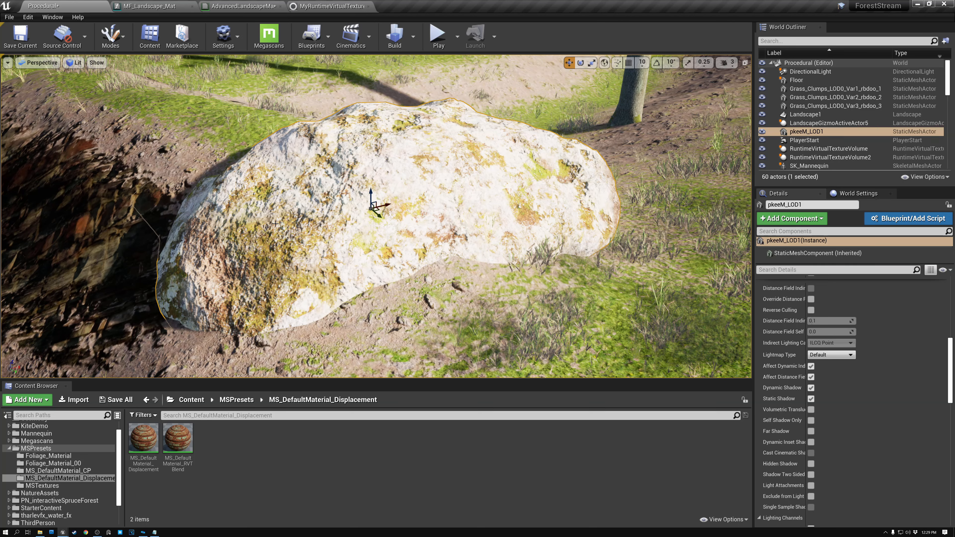
# Open the rock's material instance Granite_Rock_03_inst, check which parent material it uses and return to the level.
pyautogui.moveTo(951, 337); pyautogui.dragTo(951, 279)
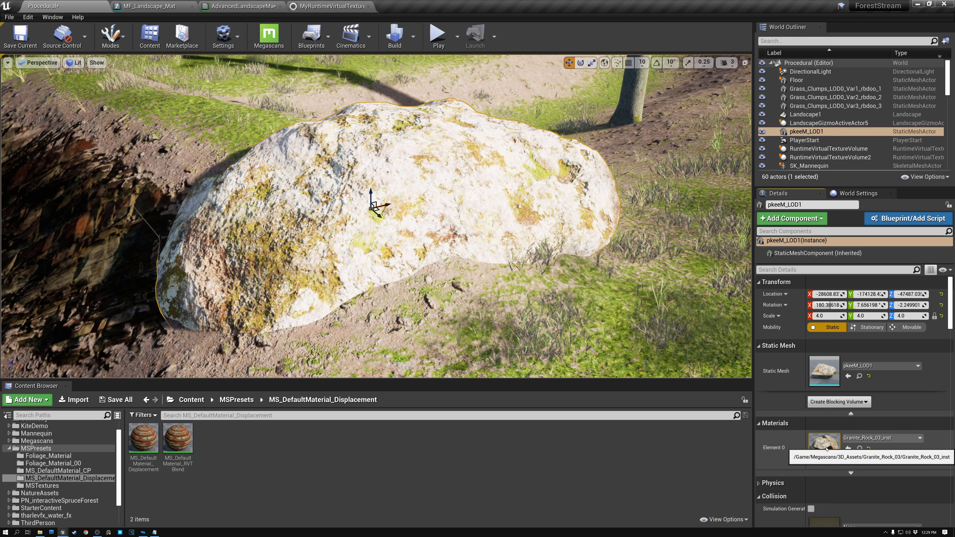
pyautogui.doubleClick(825, 443)
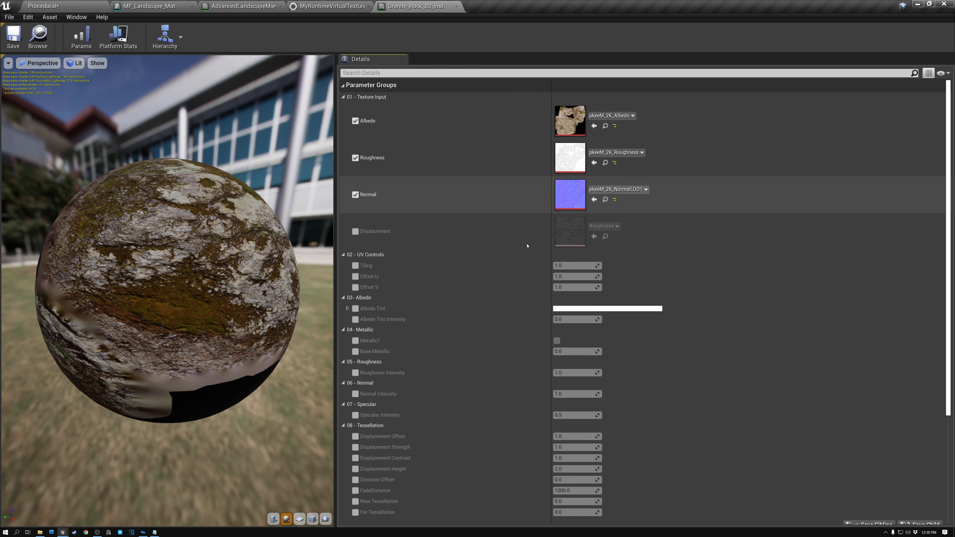
pyautogui.scroll(-5, 527, 246)
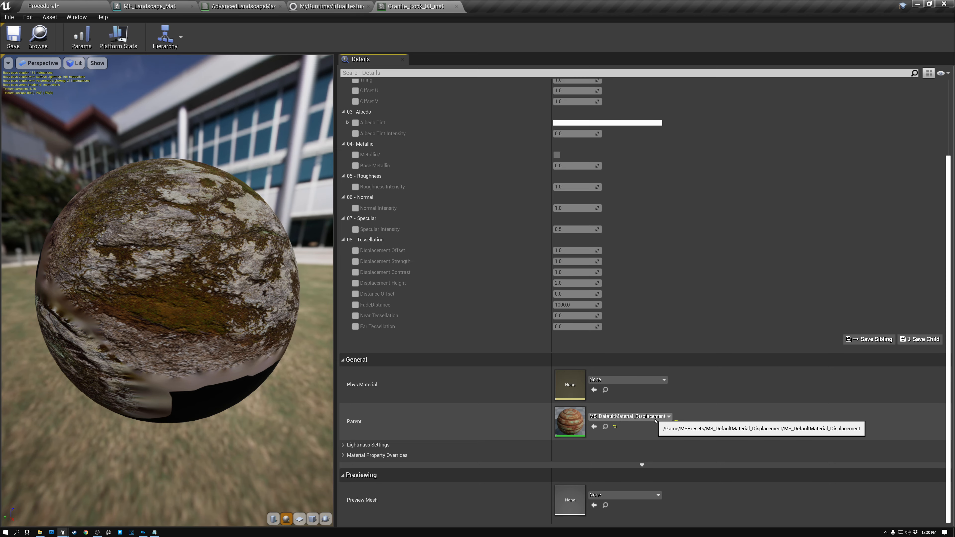
pyautogui.click(68, 5)
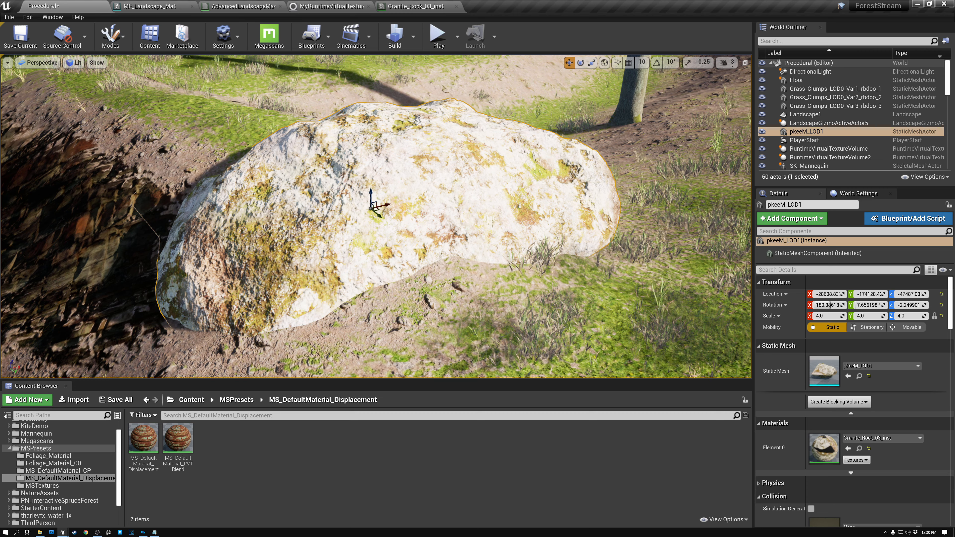
# Duplicate MS_DefaultMaterial_Displacement in its MSPresets folder and name the copy MS_DefaultMaterial_RVTBlendNew.
pyautogui.click(38, 450)
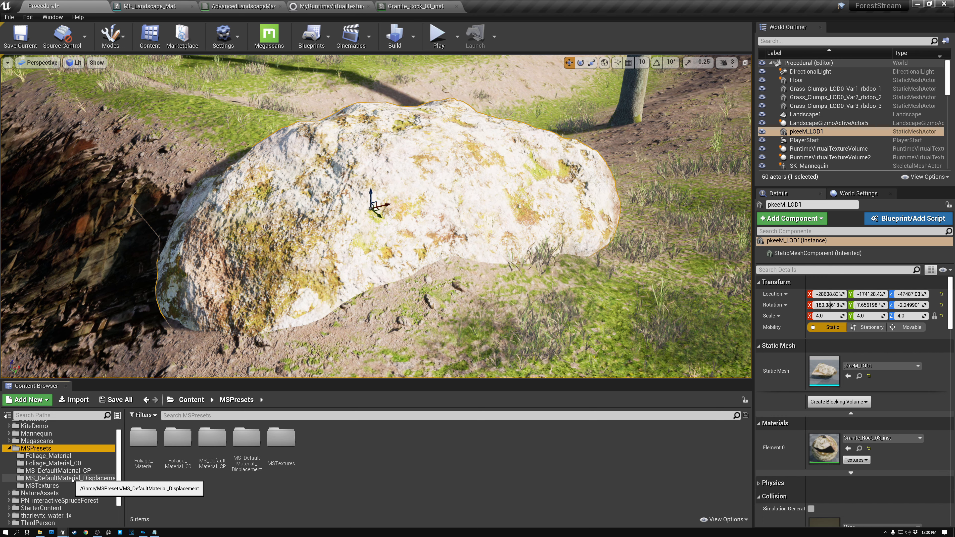
pyautogui.click(113, 480)
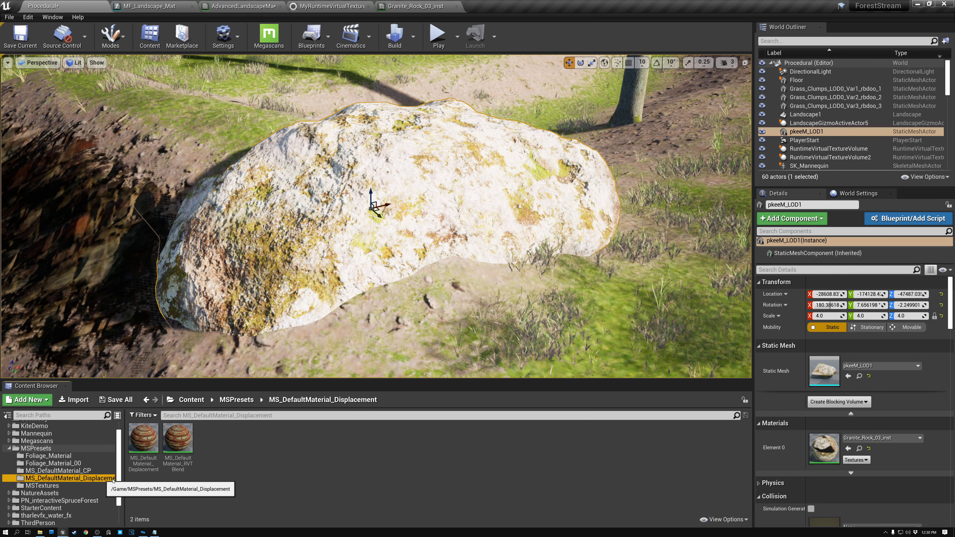
pyautogui.click(139, 462)
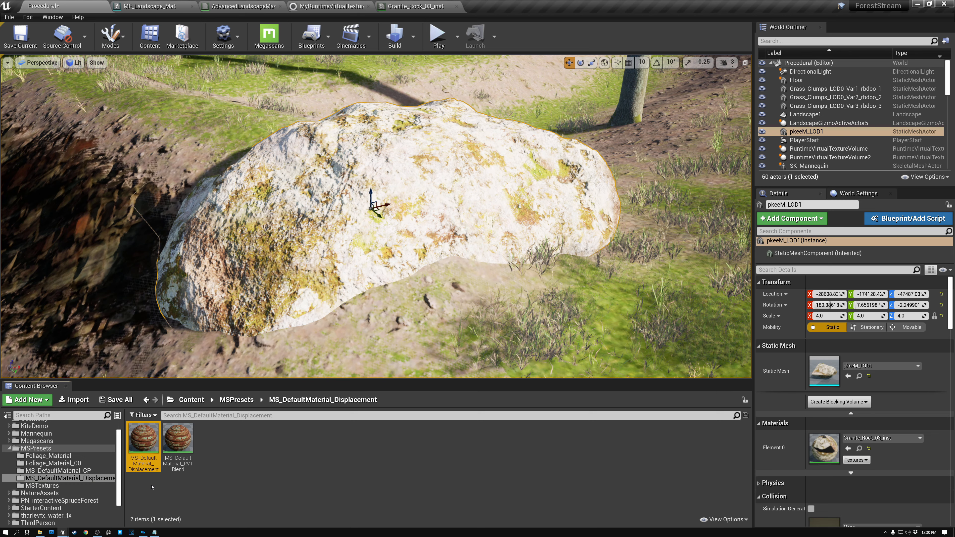
pyautogui.rightClick(144, 446)
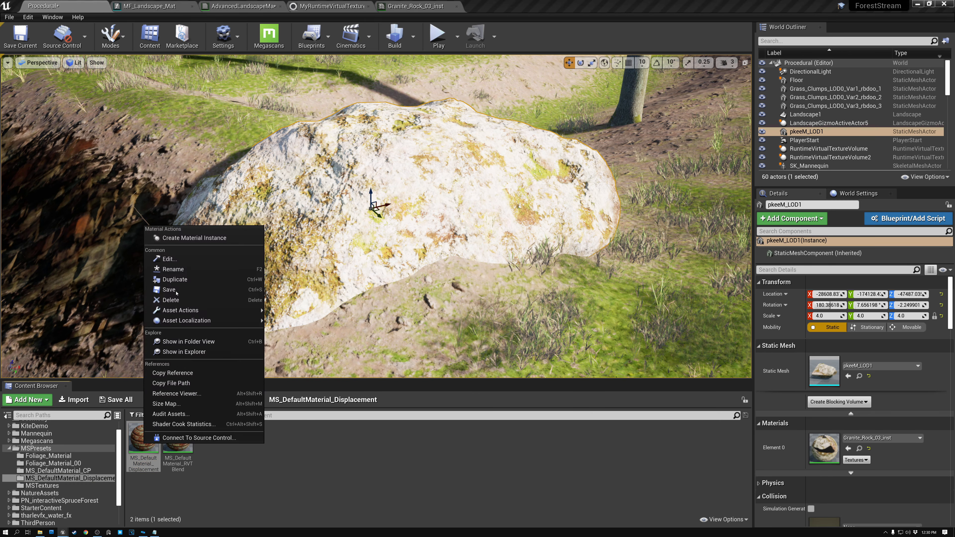
pyautogui.click(175, 279)
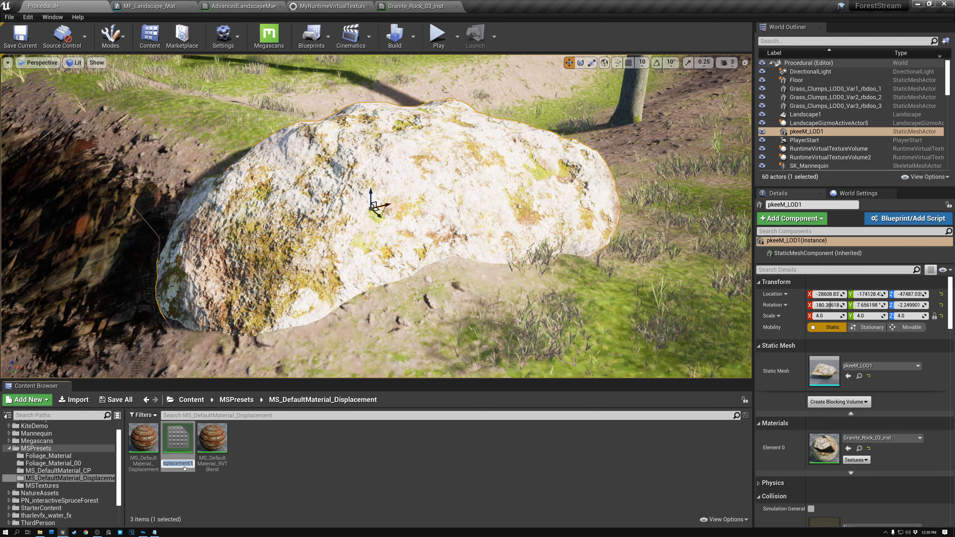
pyautogui.press('Return')
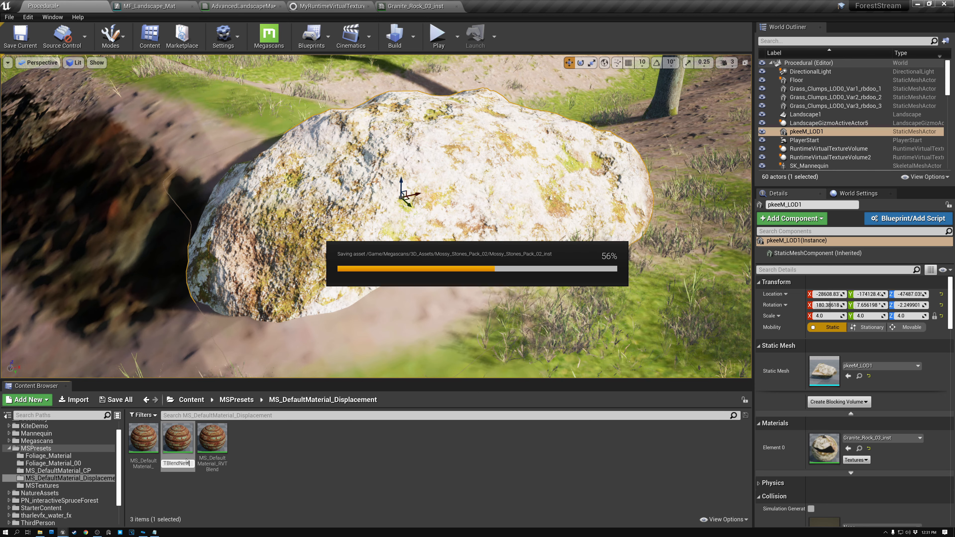
# Open the duplicated material's graph and delete the whole Distance Based Tessellation/Displacement node group.
pyautogui.doubleClick(182, 439)
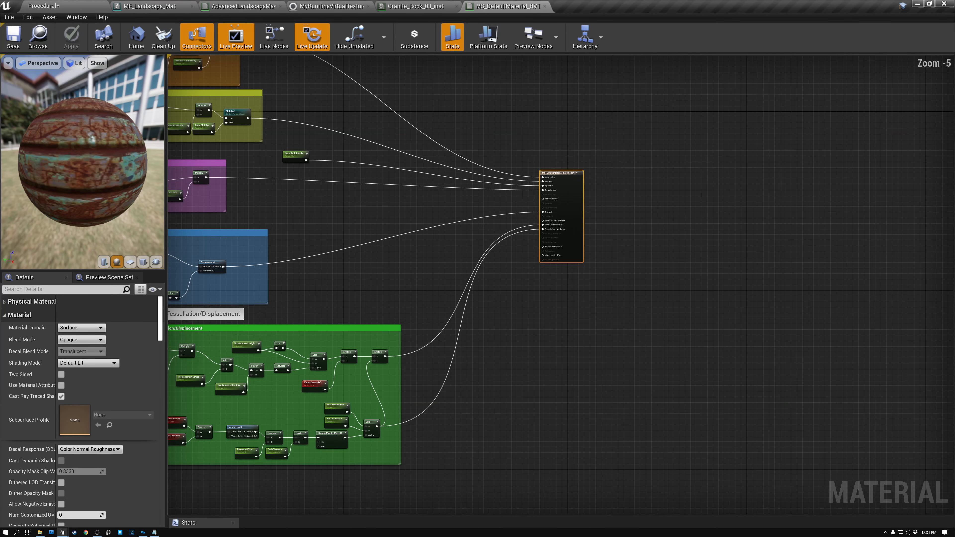
pyautogui.moveTo(312, 100); pyautogui.dragTo(525, 196, button='right')
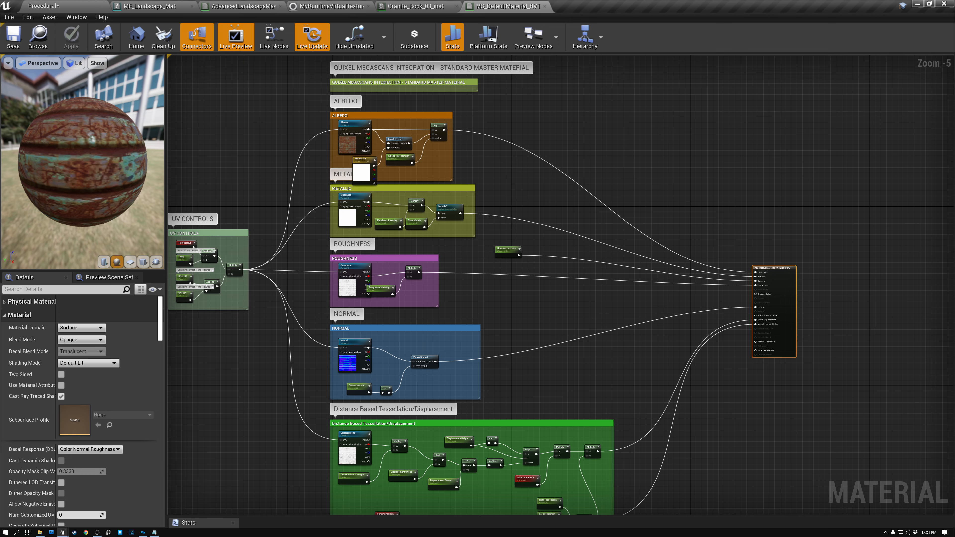
pyautogui.moveTo(431, 337); pyautogui.dragTo(441, 230, button='right')
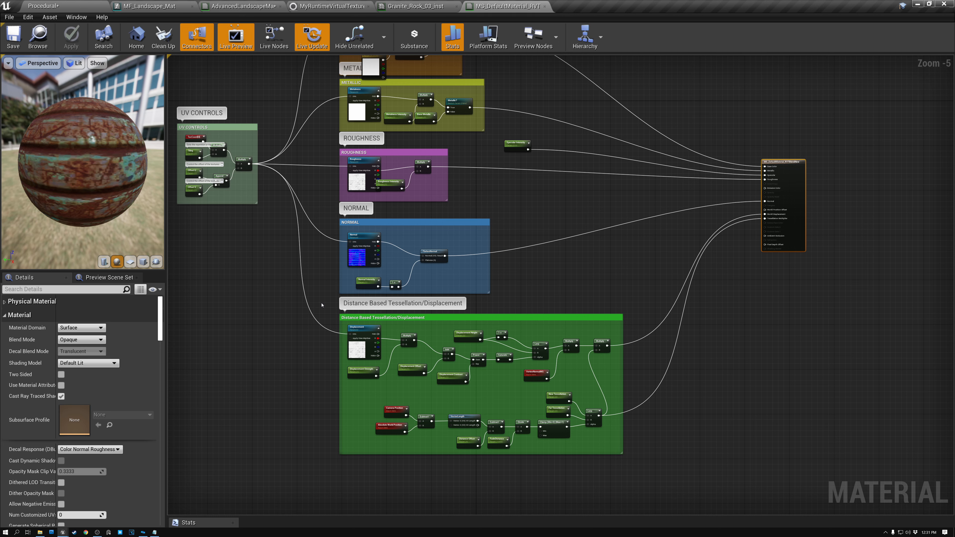
pyautogui.moveTo(323, 304); pyautogui.dragTo(667, 475)
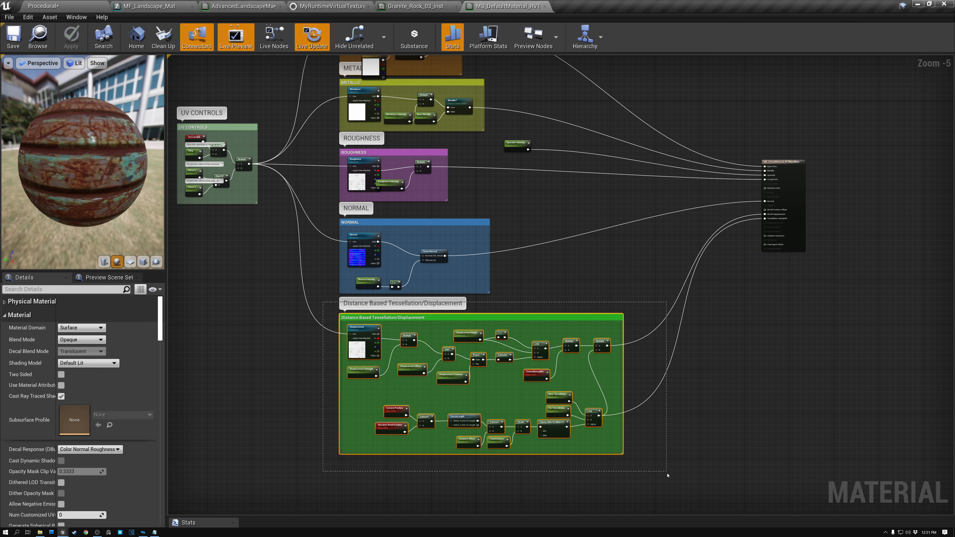
pyautogui.press('Delete')
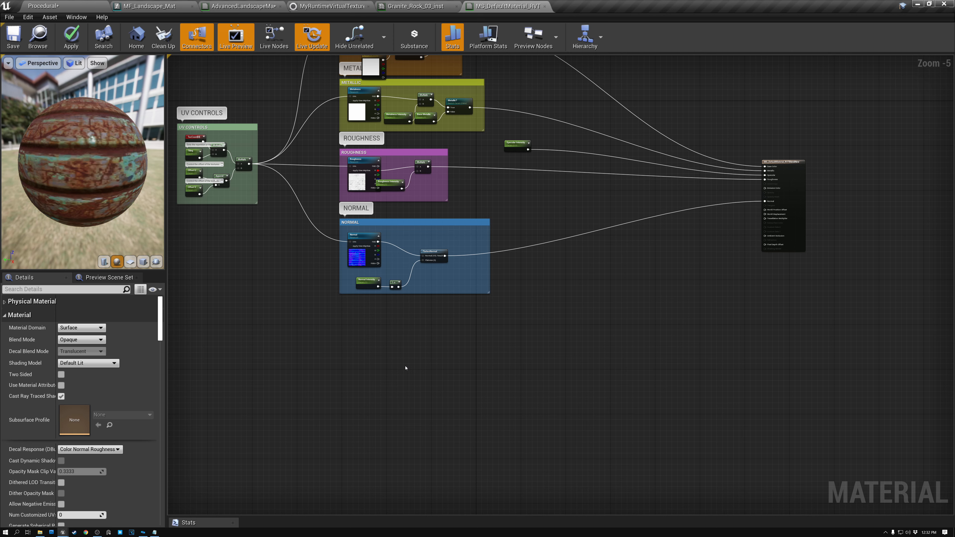
# Add a RuntimeVirtualTextureSample node below the NORMAL group and assign MyRuntimeVirtualTextureHeight as its virtual texture.
pyautogui.moveTo(565, 273); pyautogui.dragTo(536, 454, button='right')
pyautogui.scroll(1, 550, 419)
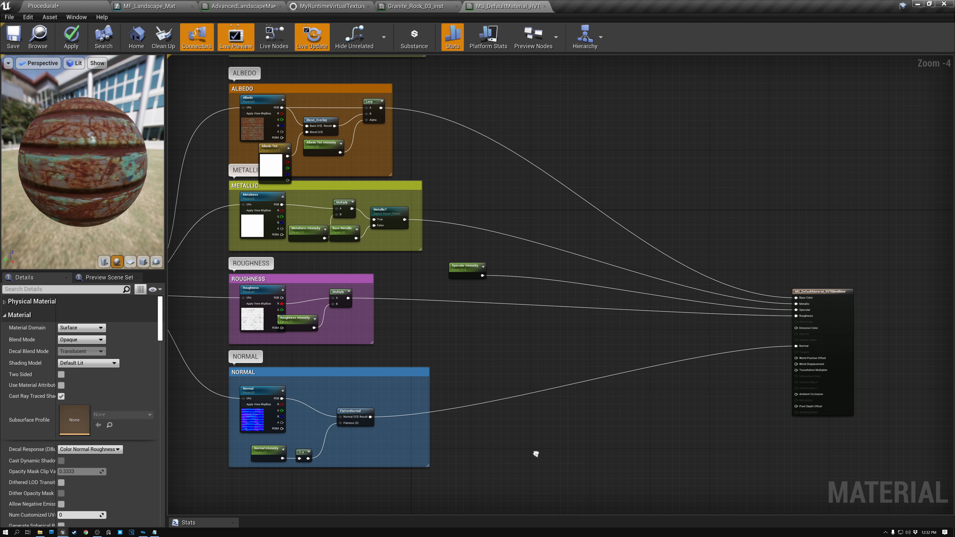
pyautogui.moveTo(536, 454); pyautogui.dragTo(543, 333, button='right')
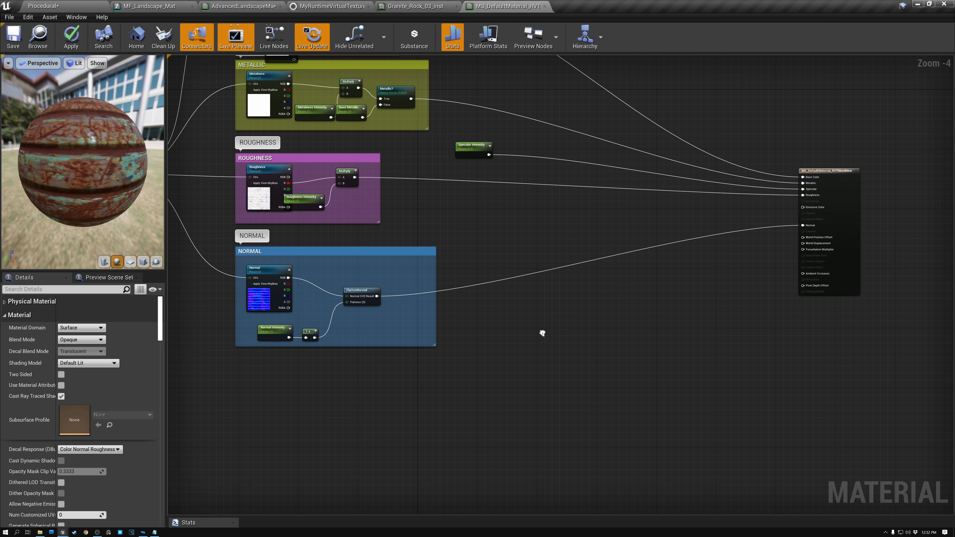
pyautogui.rightClick(282, 393)
pyautogui.write('runt')
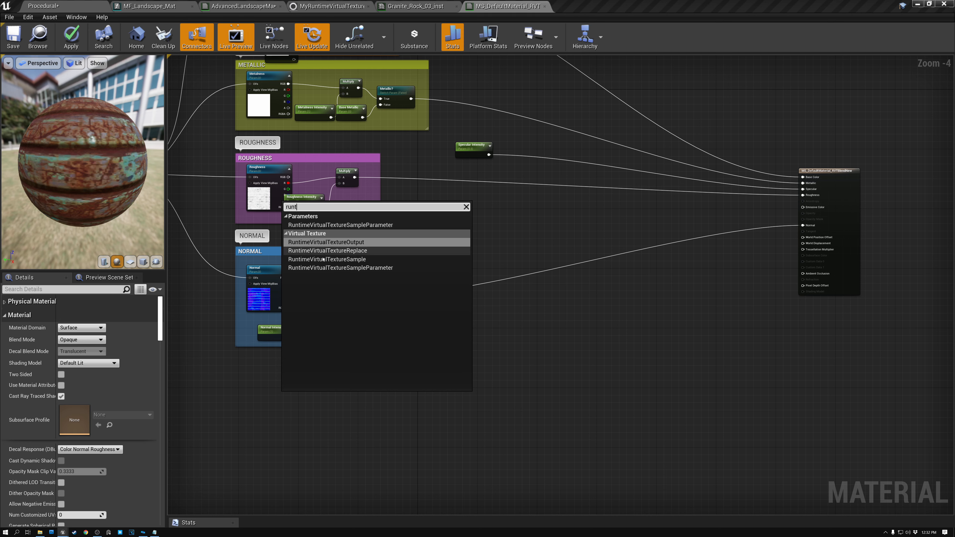
pyautogui.click(323, 260)
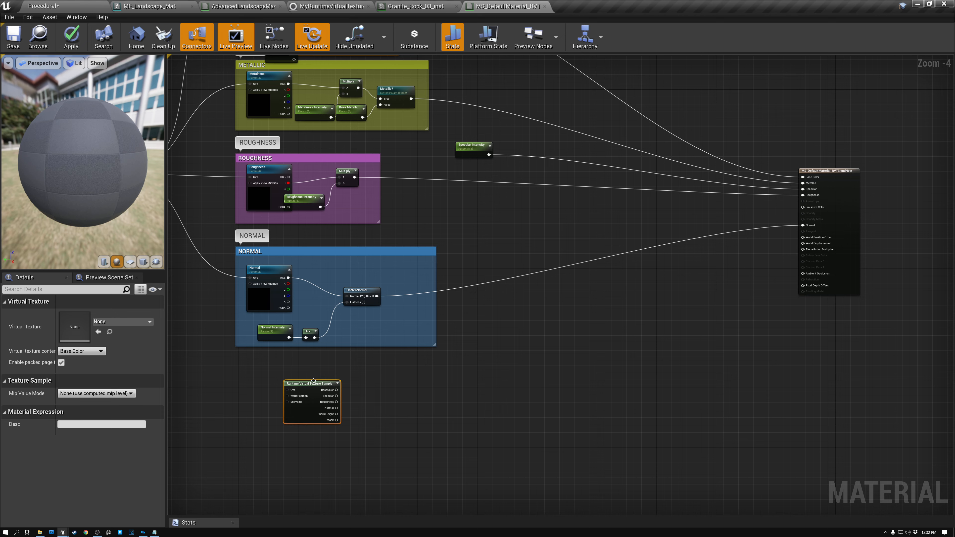
pyautogui.scroll(4, 314, 381)
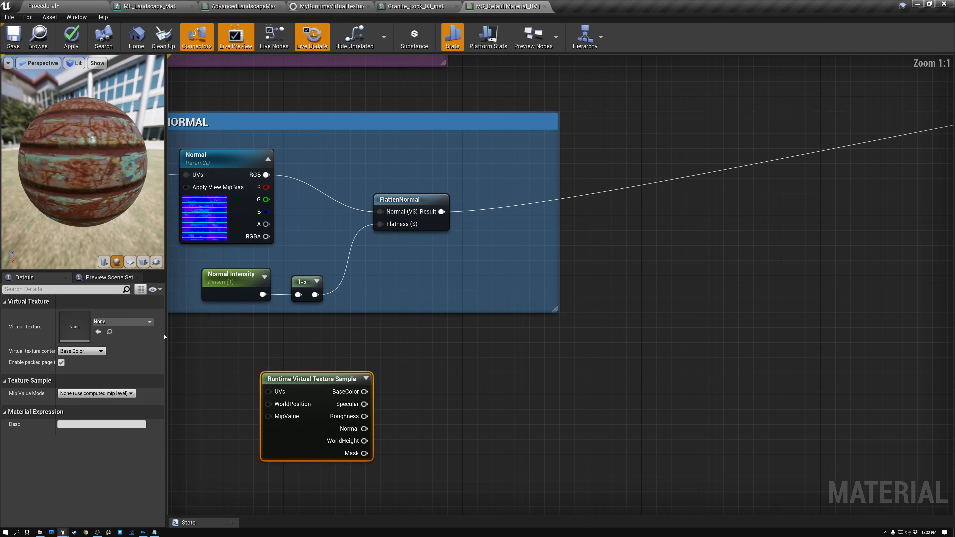
pyautogui.click(149, 321)
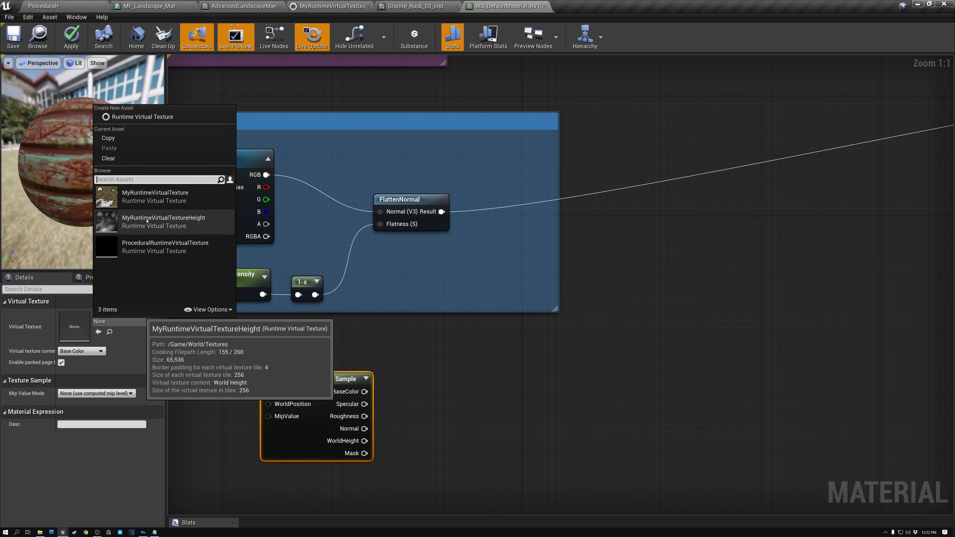
pyautogui.click(147, 220)
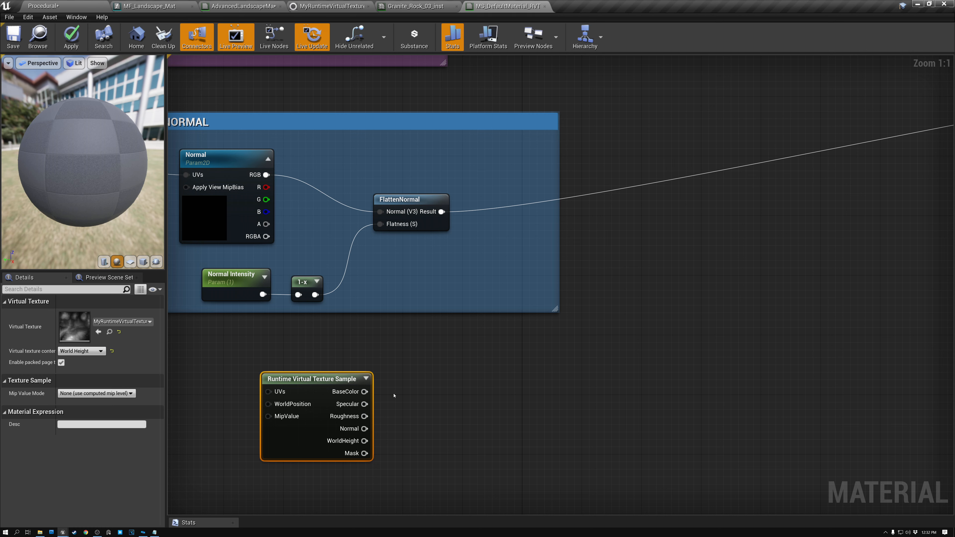
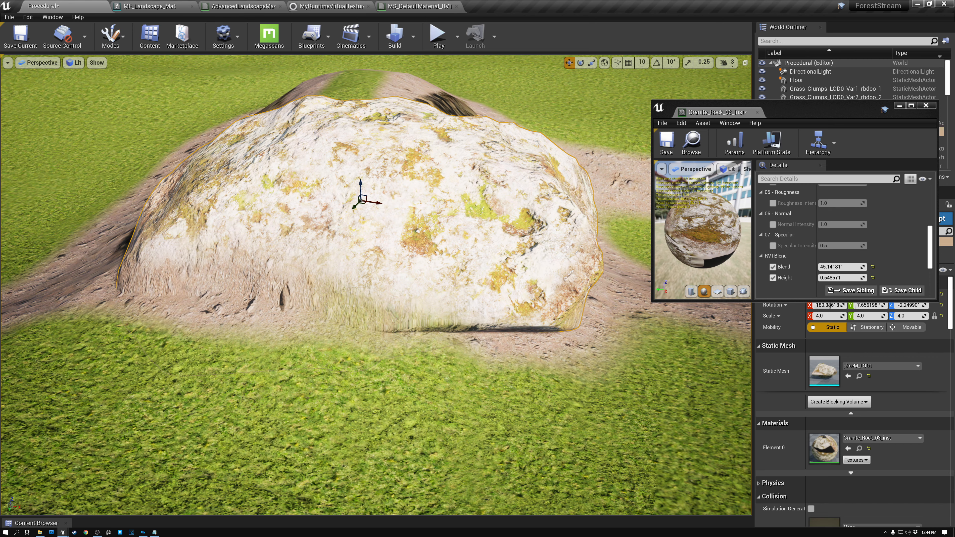
# Undo the last rock change, move the rock across the dirt slope and raise it above the terrain.
pyautogui.hotkey('ctrl', 'z')
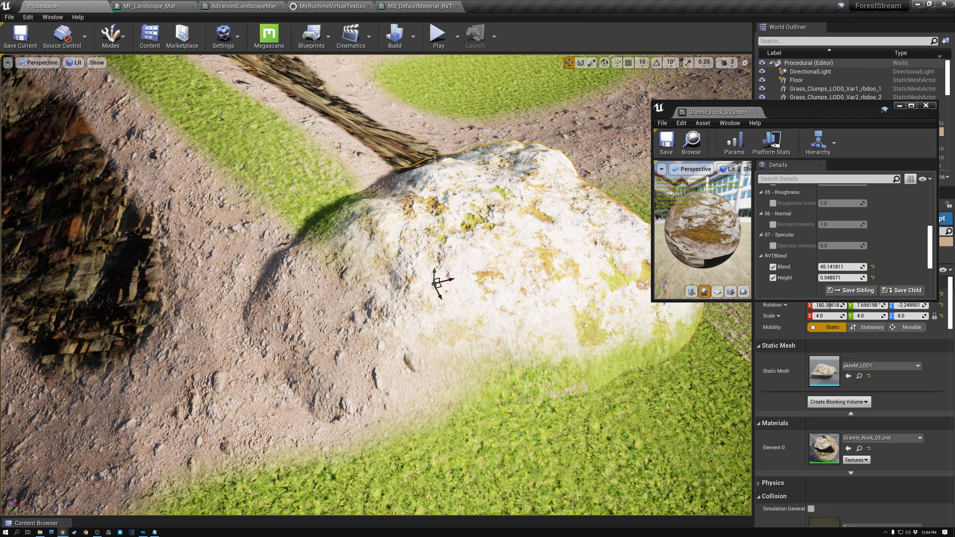
pyautogui.moveTo(436, 283); pyautogui.dragTo(310, 347)
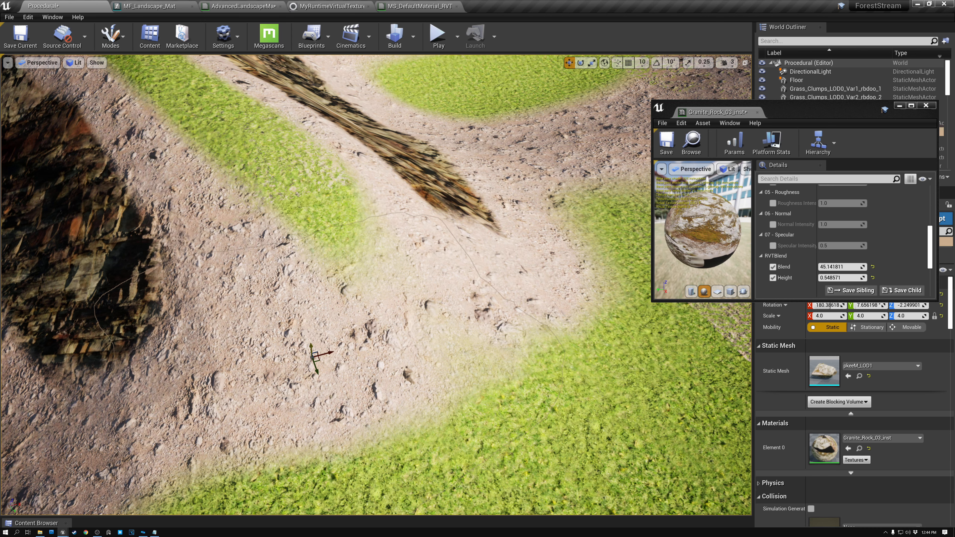
pyautogui.moveTo(311, 348); pyautogui.dragTo(309, 312)
pyautogui.moveTo(308, 313); pyautogui.dragTo(294, 277, button='right')
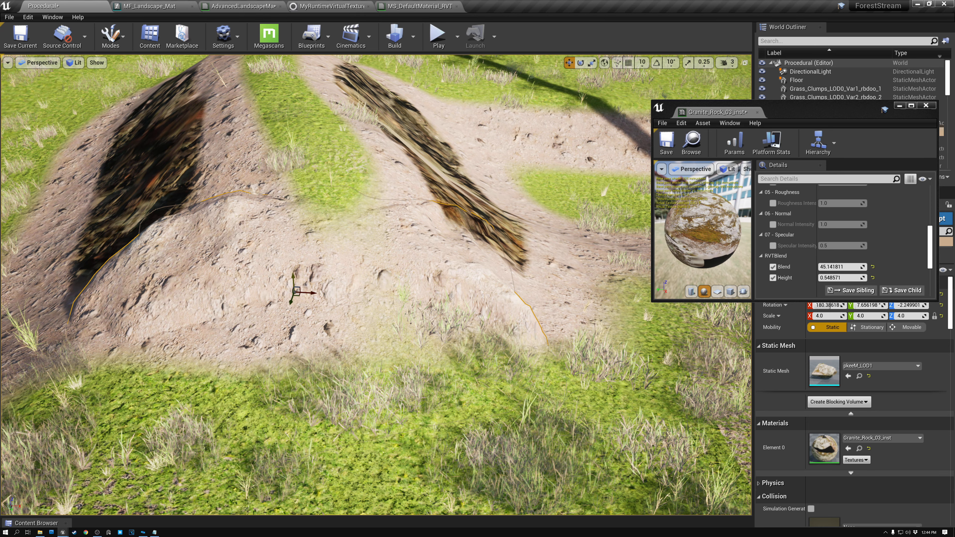
pyautogui.moveTo(293, 277); pyautogui.dragTo(284, 133)
pyautogui.scroll(-5, 285, 134)
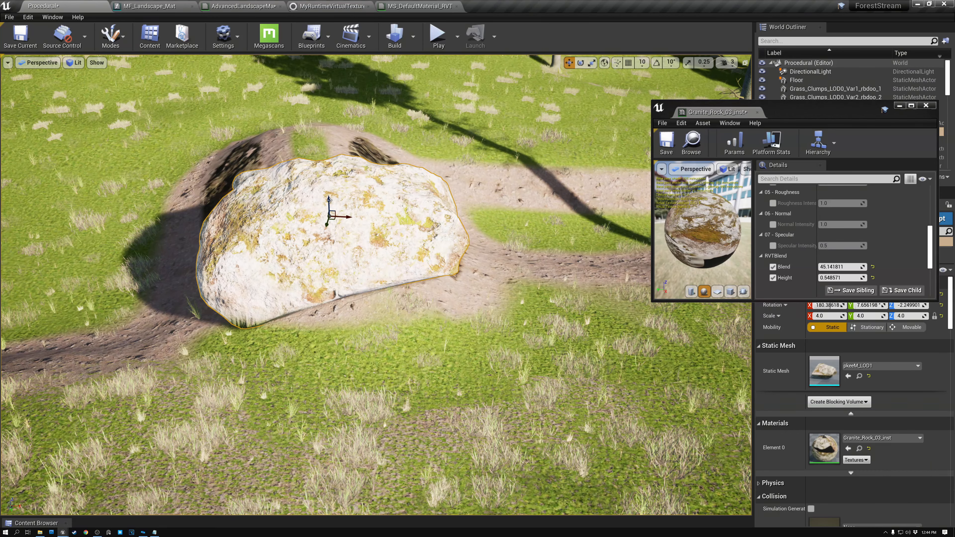
pyautogui.moveTo(329, 200); pyautogui.dragTo(328, 184)
# Lower the rock into the ground beside the dark cliff patch and shift it along the dirt ridge.
pyautogui.moveTo(370, 244); pyautogui.dragTo(397, 228, button='right')
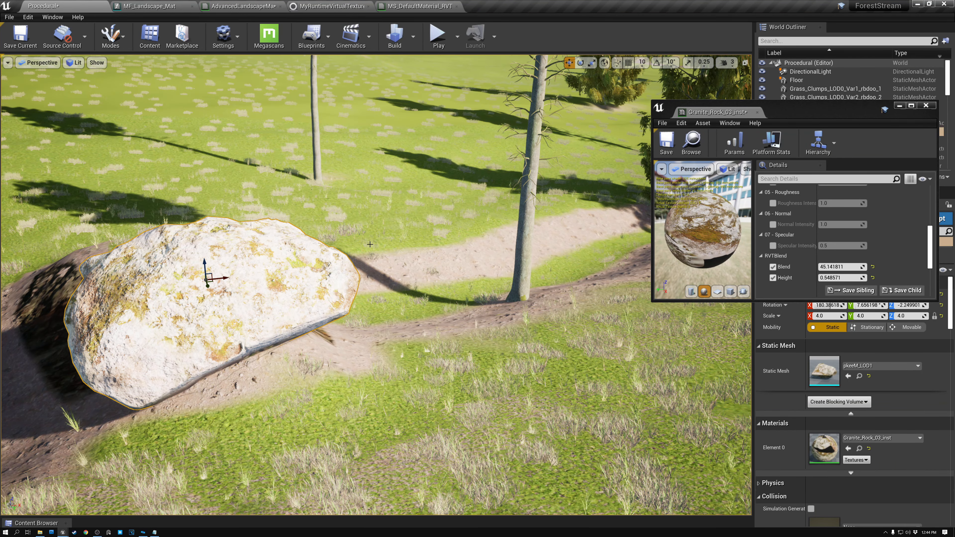
pyautogui.press('a')
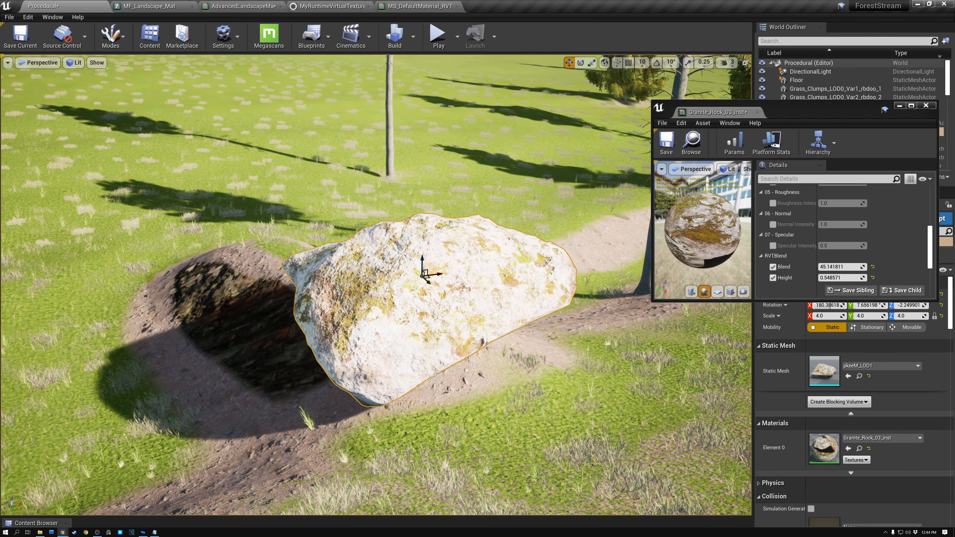
pyautogui.moveTo(450, 284); pyautogui.dragTo(446, 278, button='right')
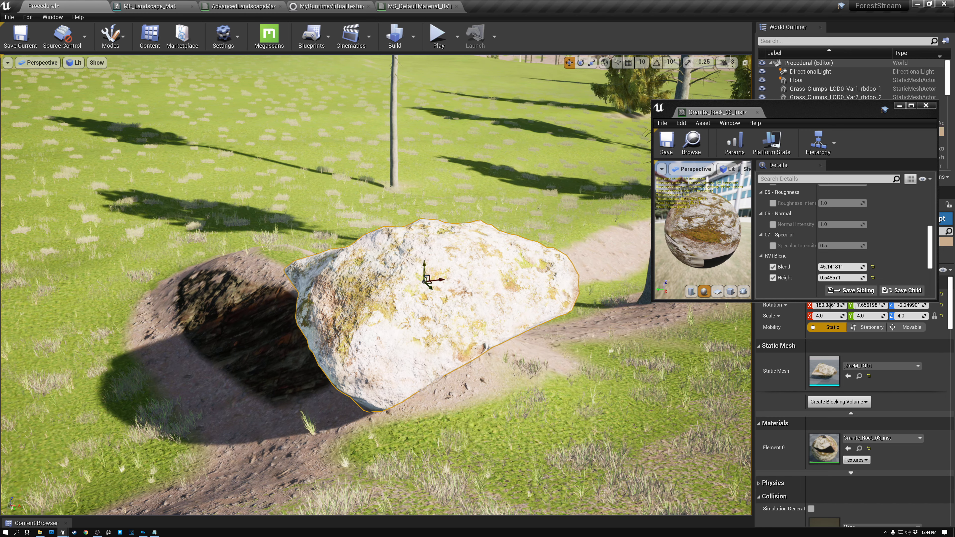
pyautogui.moveTo(424, 268); pyautogui.dragTo(483, 397)
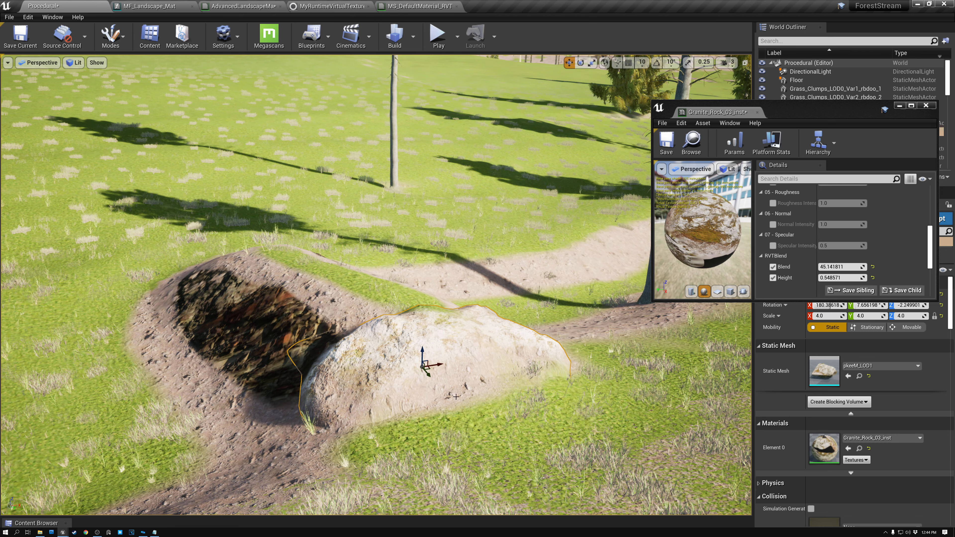
pyautogui.press('f')
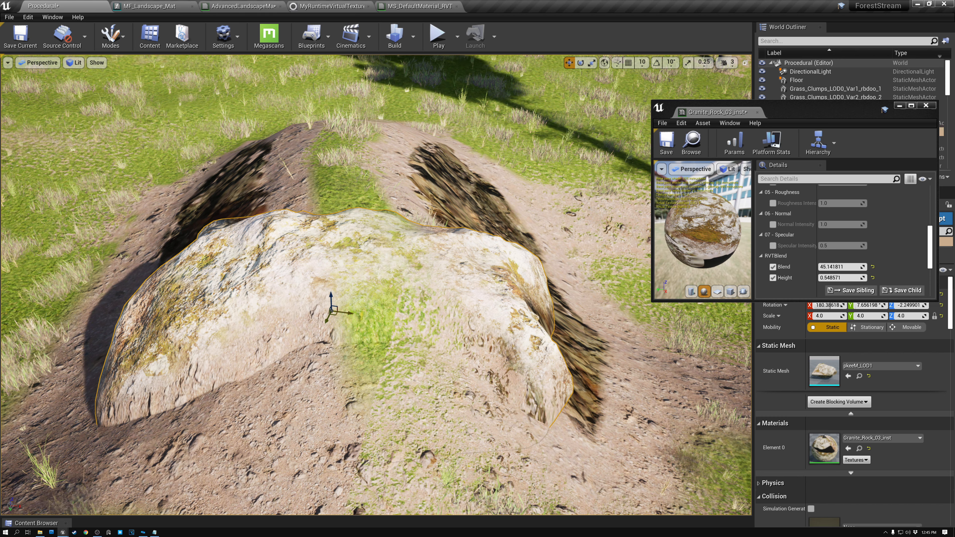
pyautogui.moveTo(344, 313); pyautogui.dragTo(387, 297)
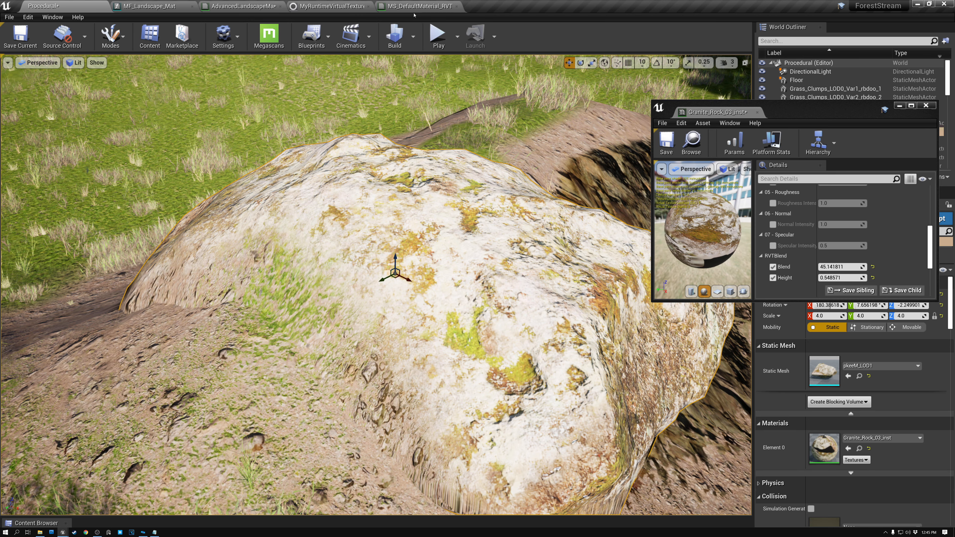
# Move the Runtime Virtual Texture Sample node farther up and away from the Lerp nodes in the rock's blend material graph.
pyautogui.click(411, 7)
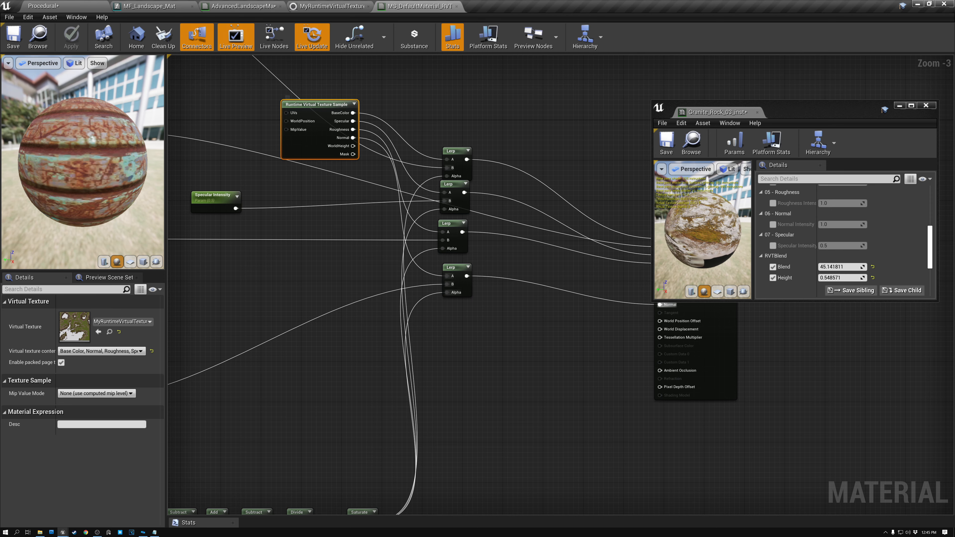
pyautogui.moveTo(237, 112); pyautogui.dragTo(369, 155, button='right')
pyautogui.moveTo(452, 145); pyautogui.dragTo(426, 122)
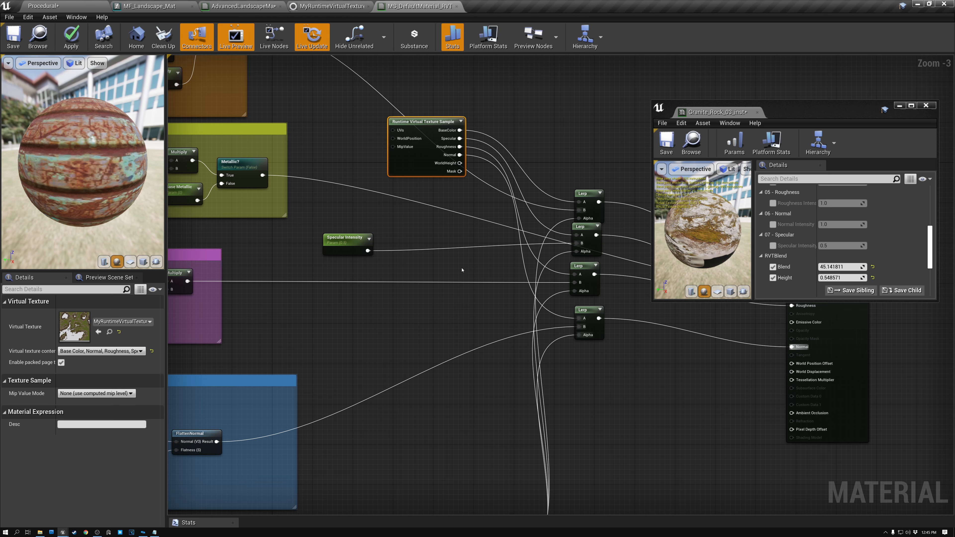
# Enlarge the Granite_Rock_03_inst editor window and return to the level with the blended rock.
pyautogui.click(94, 6)
pyautogui.moveTo(593, 352); pyautogui.dragTo(580, 353)
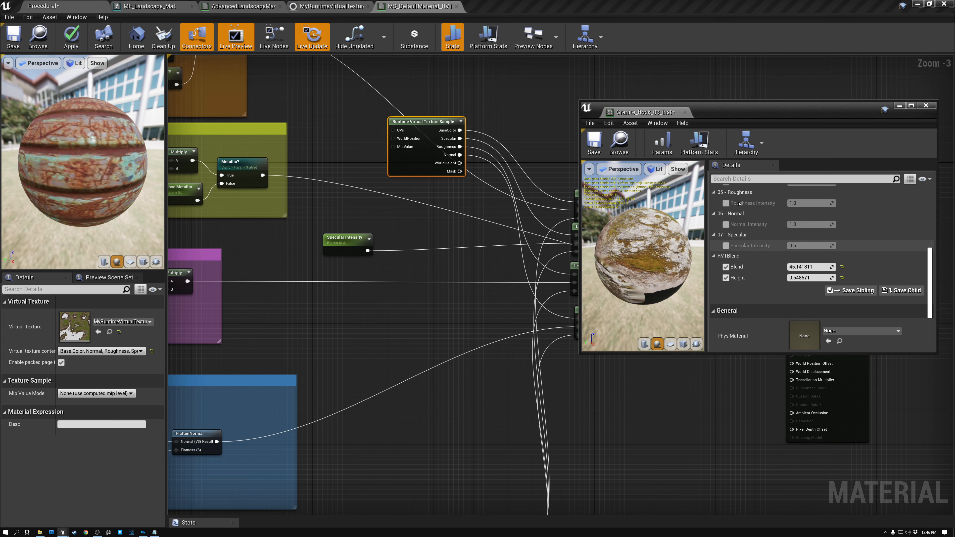
pyautogui.click(75, 9)
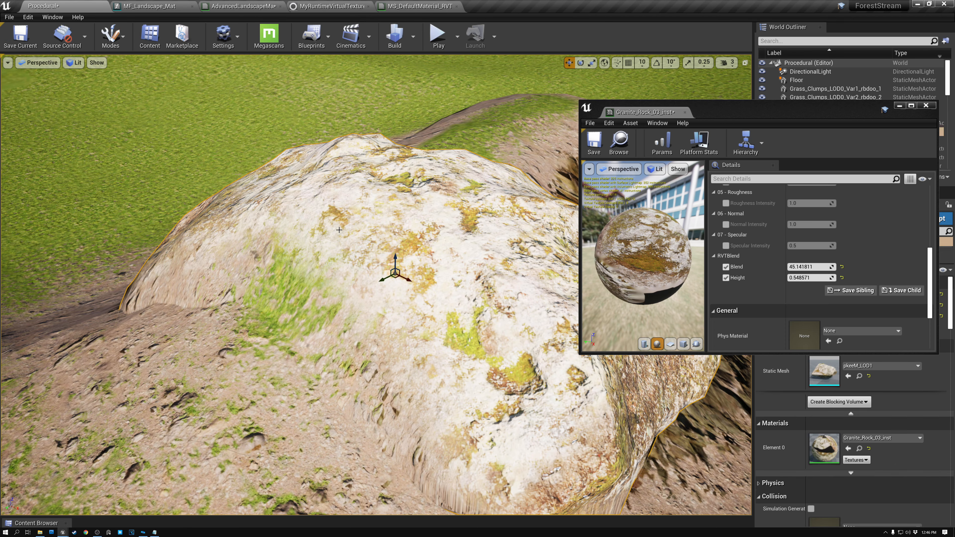